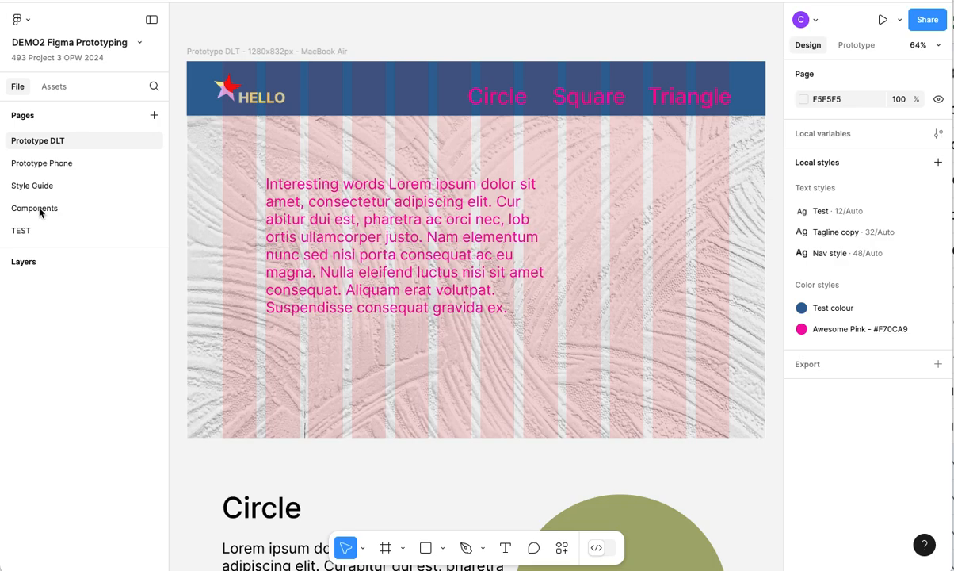
Look through the UI kits available in the library manager and close it.
left_click(56, 91)
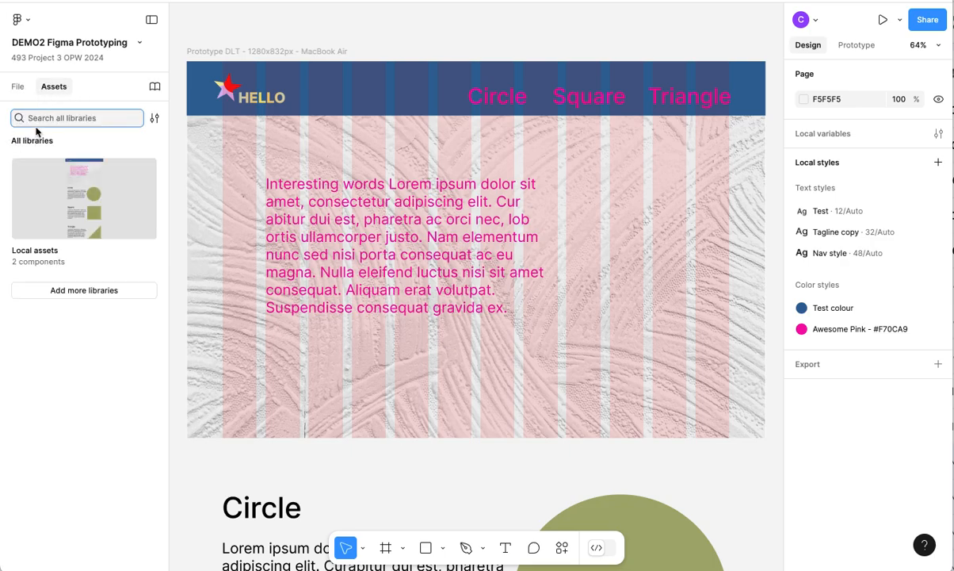
left_click(76, 292)
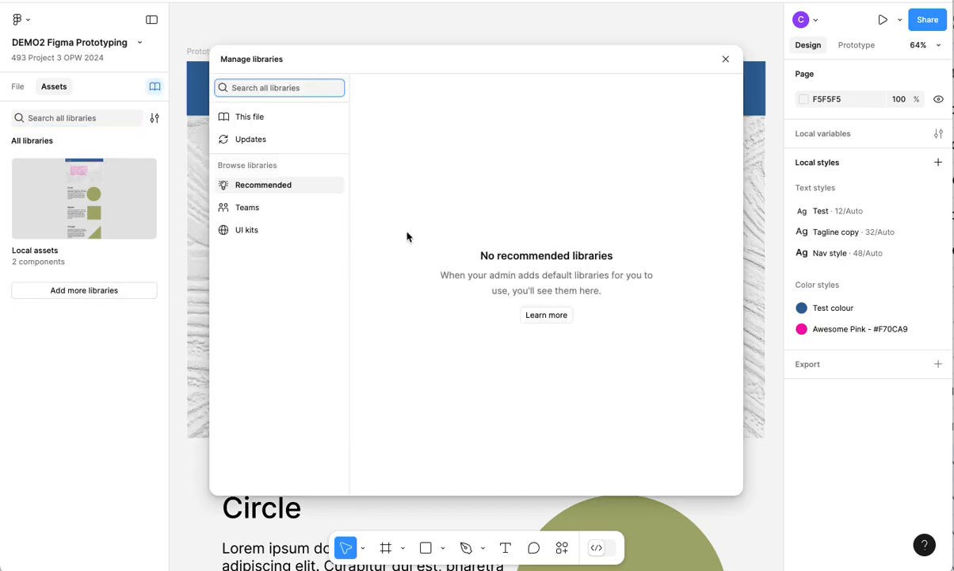
left_click(248, 230)
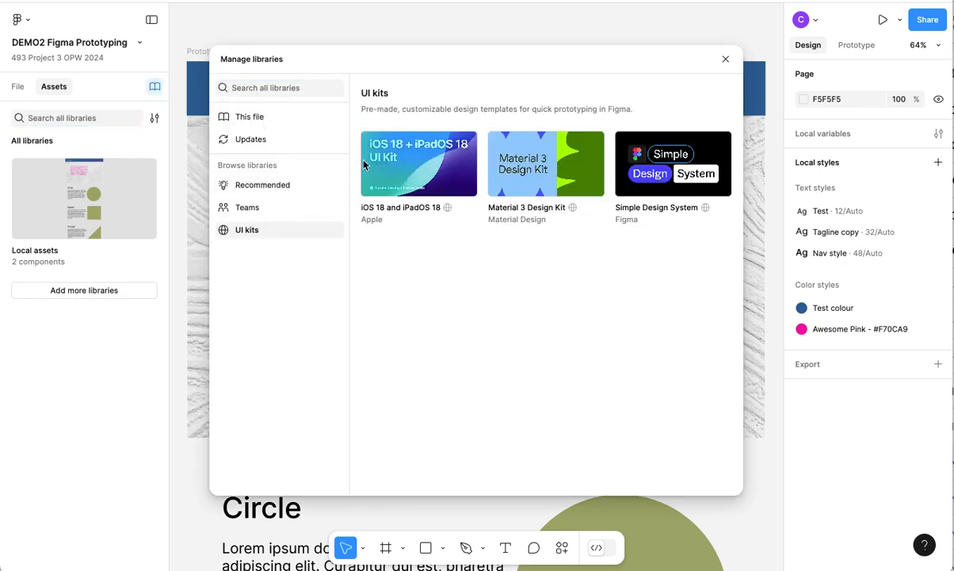
mouse_move(391, 175)
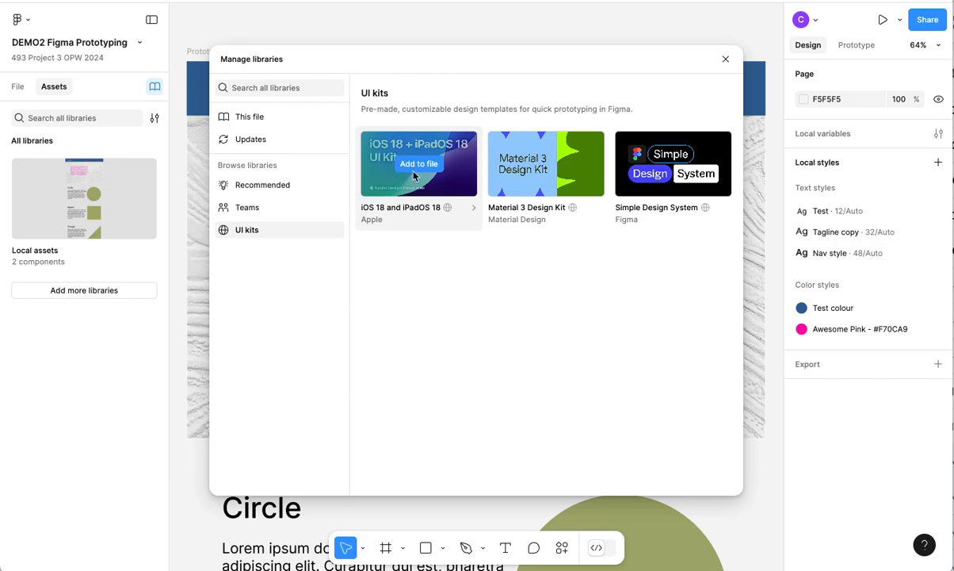
left_click(726, 58)
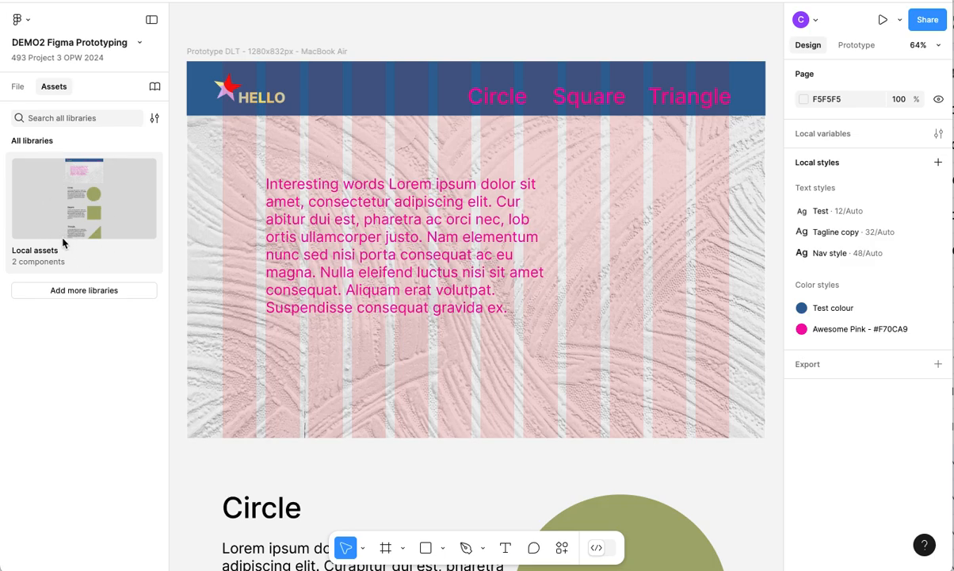
Place an instance of the local Button1 component beside the pink paragraph in the prototype frame, at about X 936, Y 270.
left_click(74, 257)
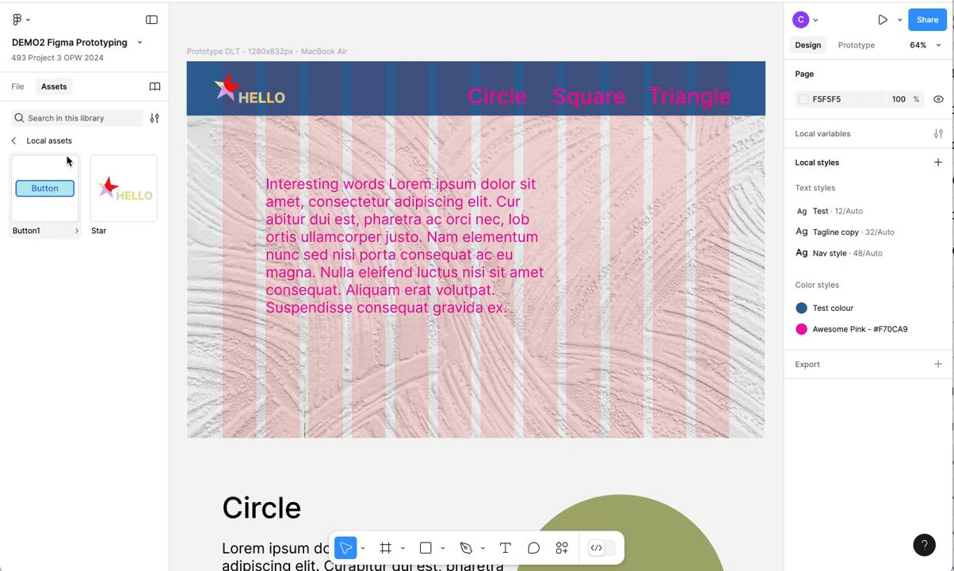
left_click(44, 192)
left_click_drag(45, 193, 649, 197)
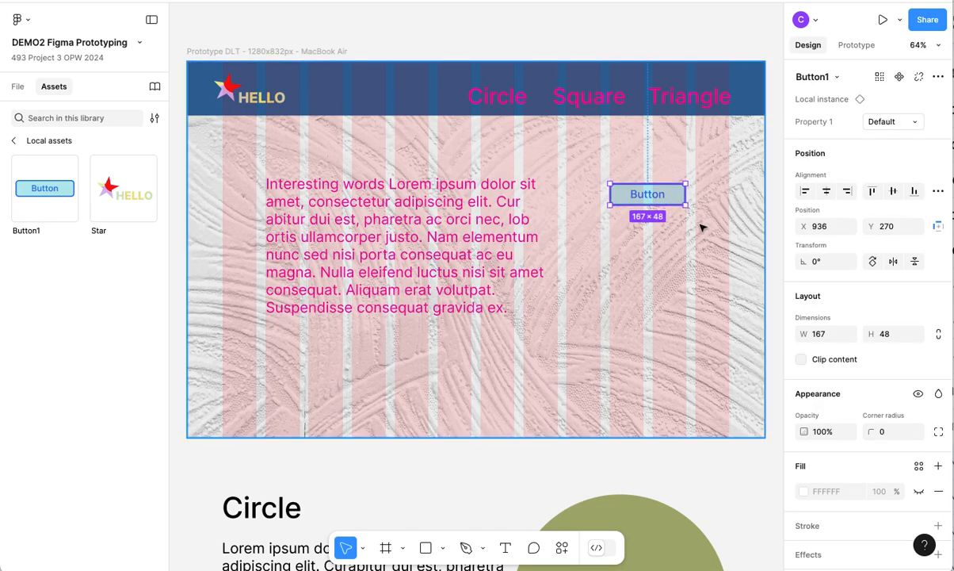
Preview the prototype with the placed button, return to the design file and deselect the button.
left_click(882, 20)
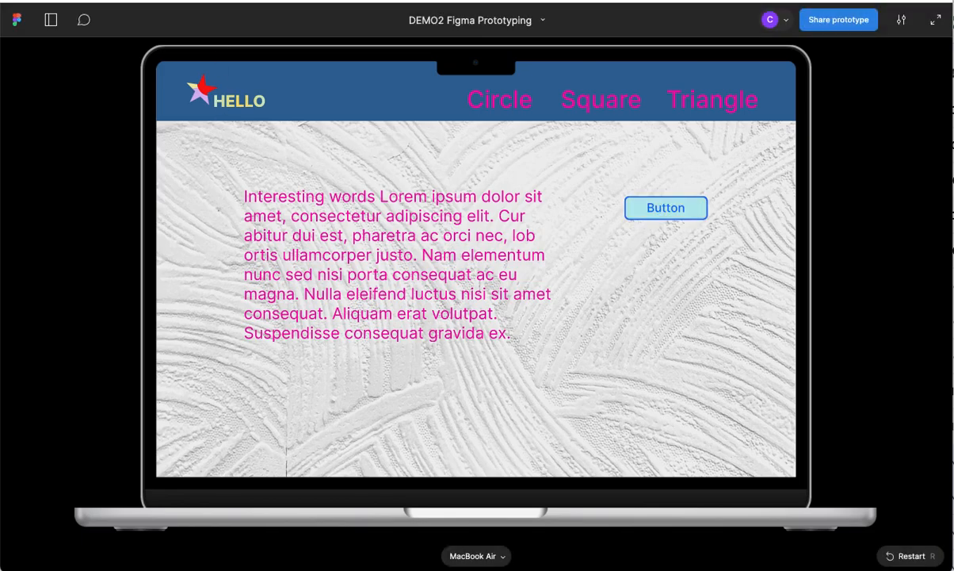
key("ctrl+shift+Tab")
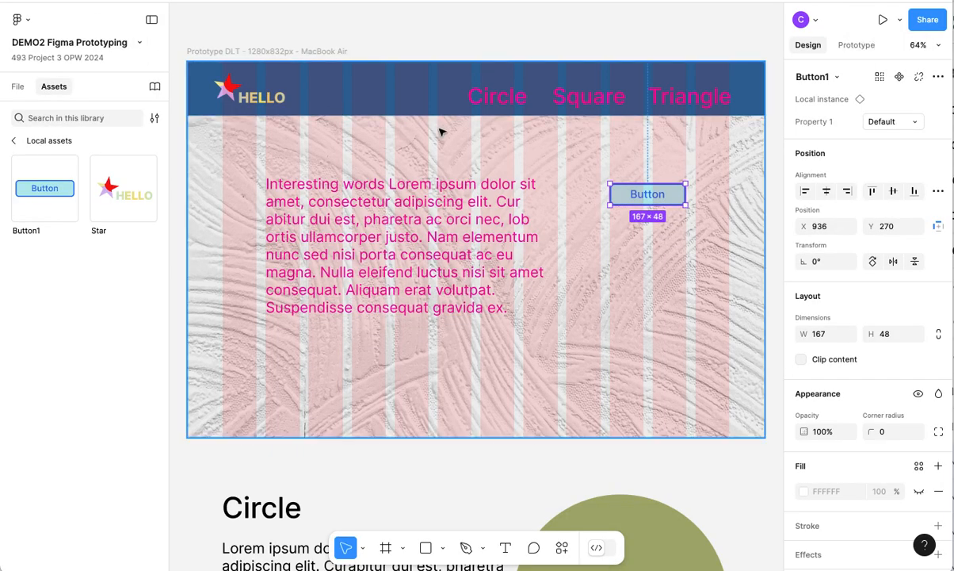
left_click(644, 270)
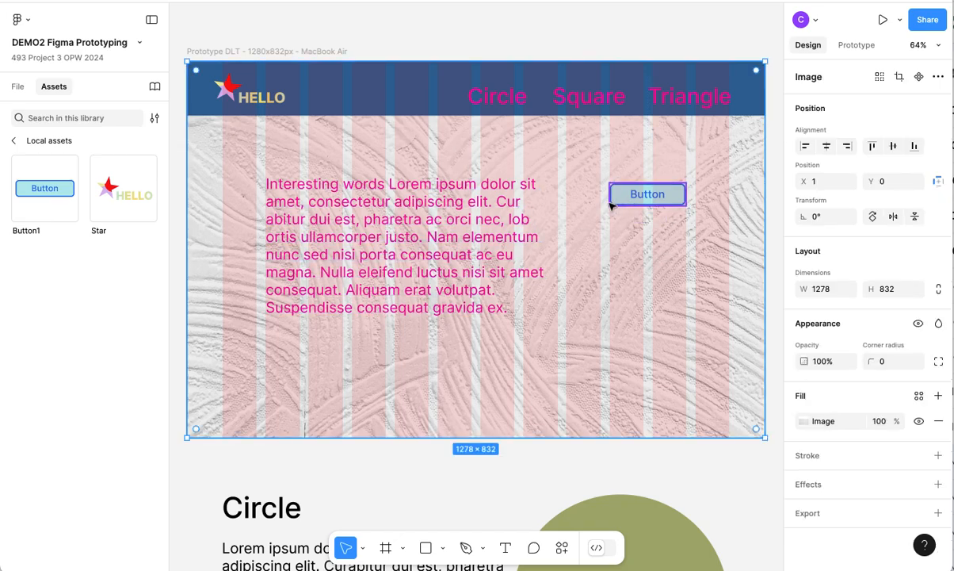
Open the Components page and select the Button1 component set to view its variants.
left_click(17, 87)
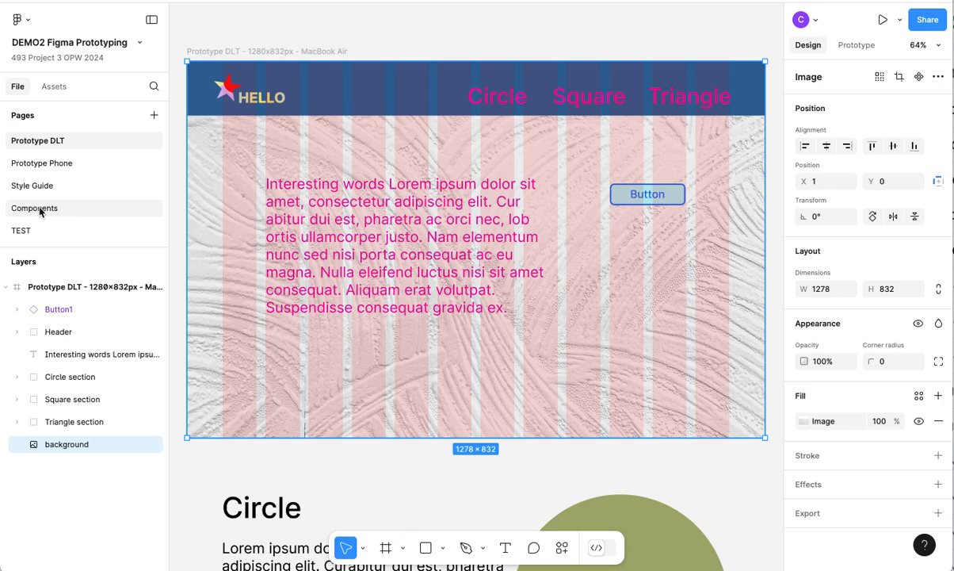
left_click(40, 210)
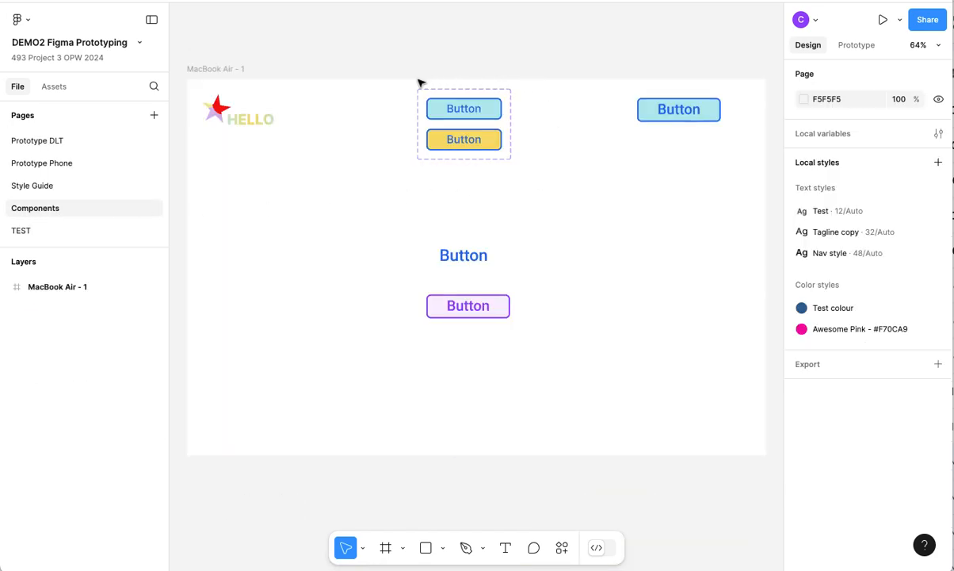
left_click(503, 160)
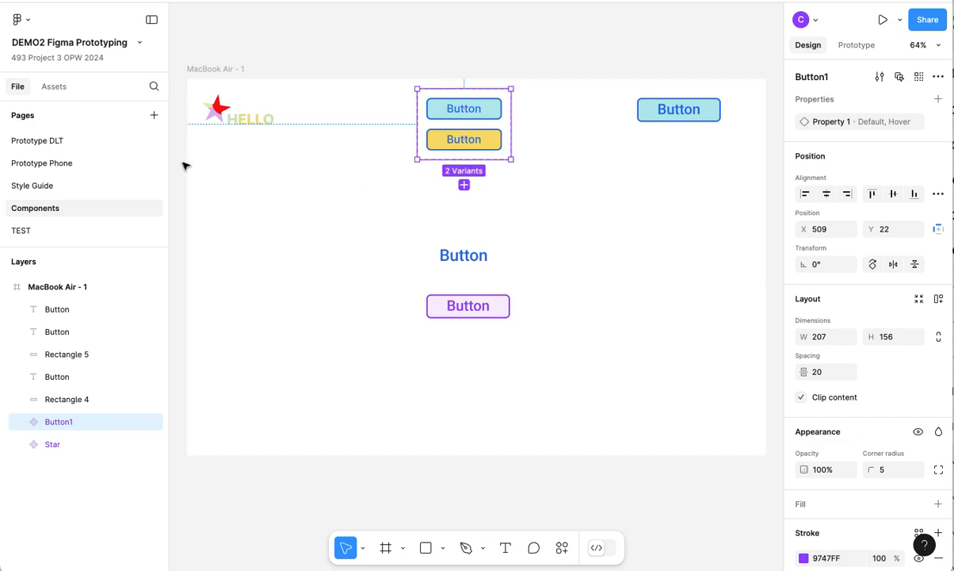
Try adding a second Button1 instance on the Prototype DLT page, remove it, and return to the Components page.
left_click(52, 142)
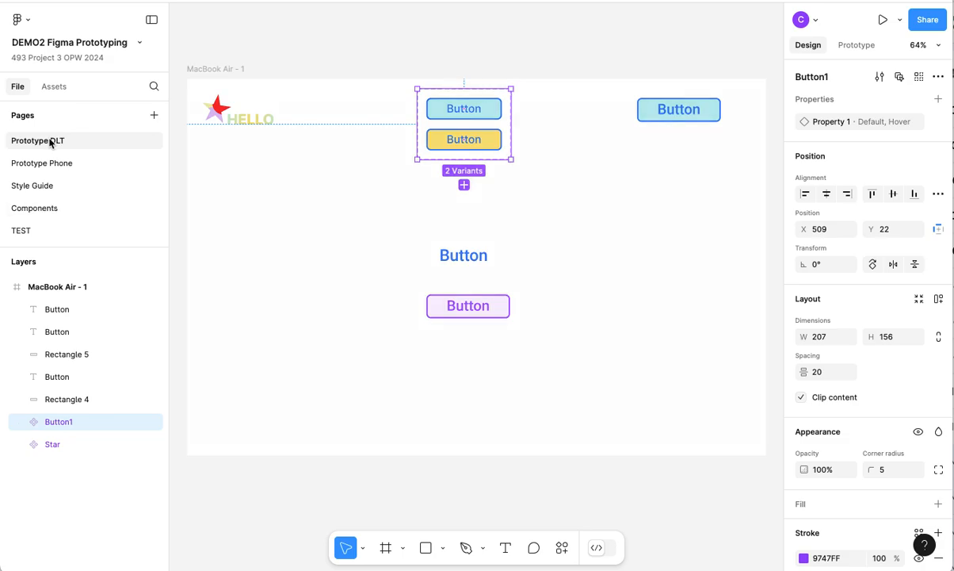
left_click(53, 86)
left_click_drag(46, 194, 650, 241)
key("Delete")
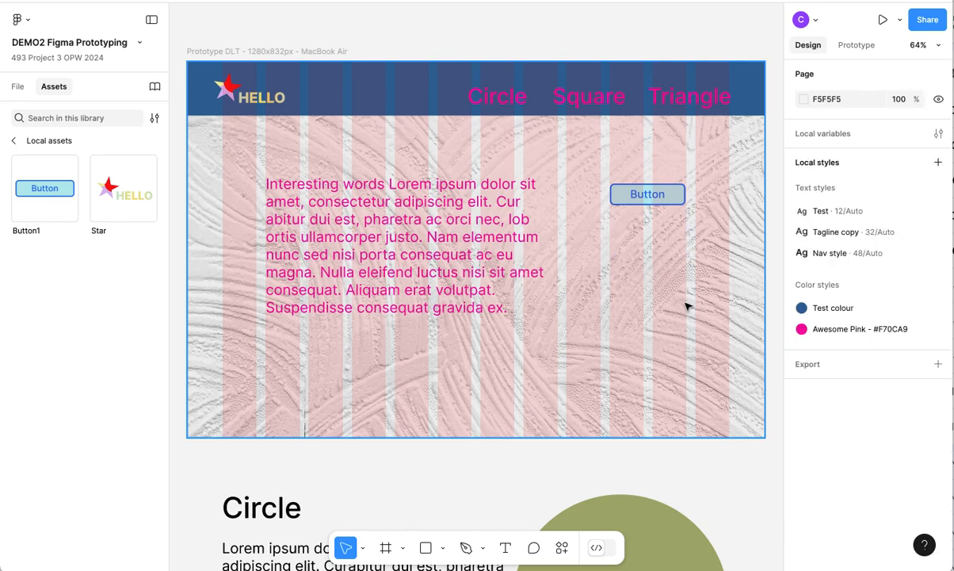
left_click(18, 86)
left_click(46, 208)
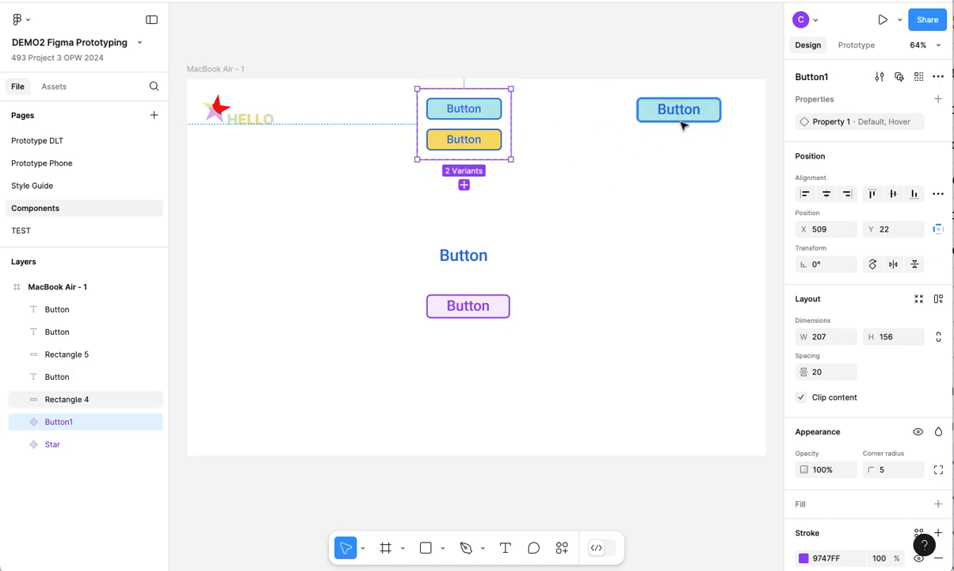
Try moving the standalone light blue button's rectangle away from its label, and undo the move.
left_click(643, 118)
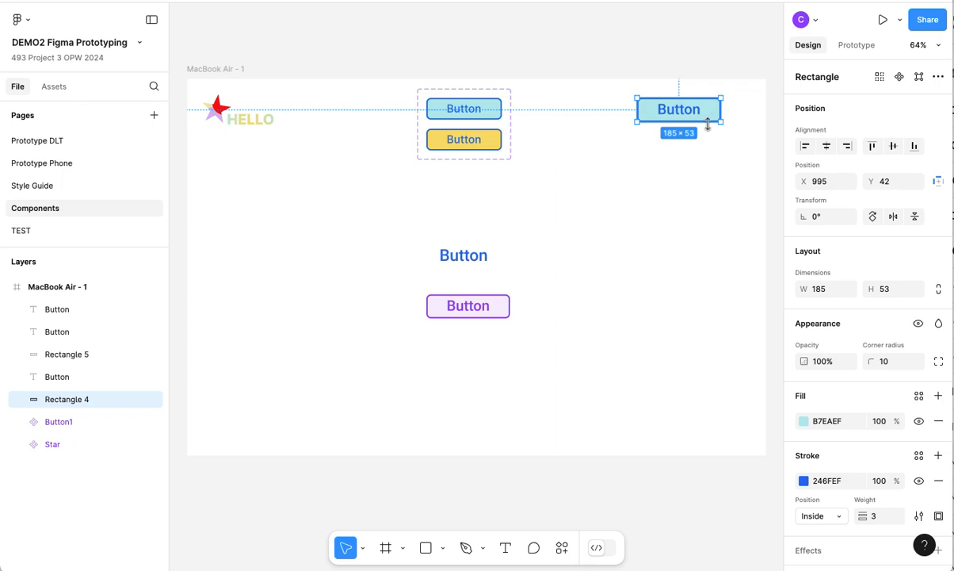
left_click_drag(684, 113, 663, 204)
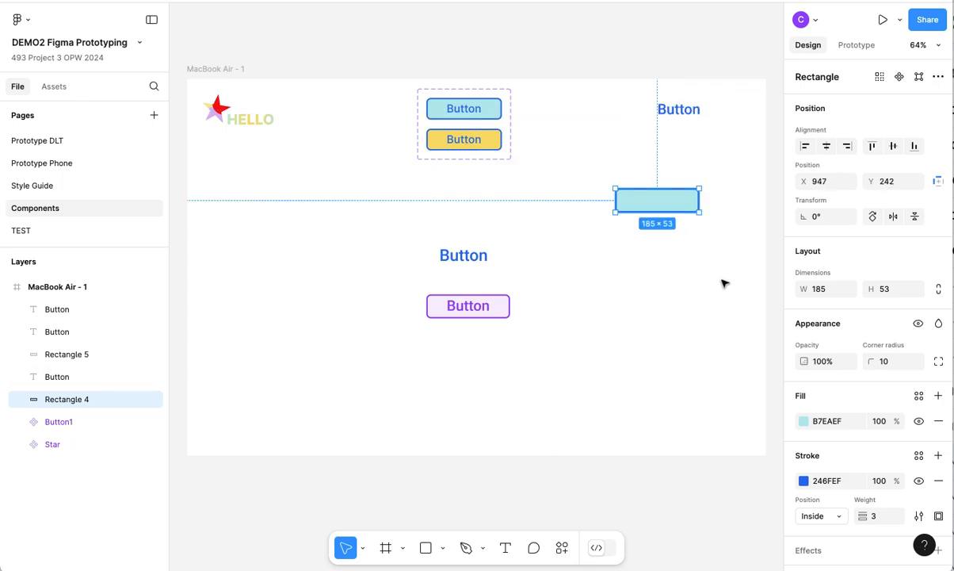
key("ctrl+z")
left_click(710, 244)
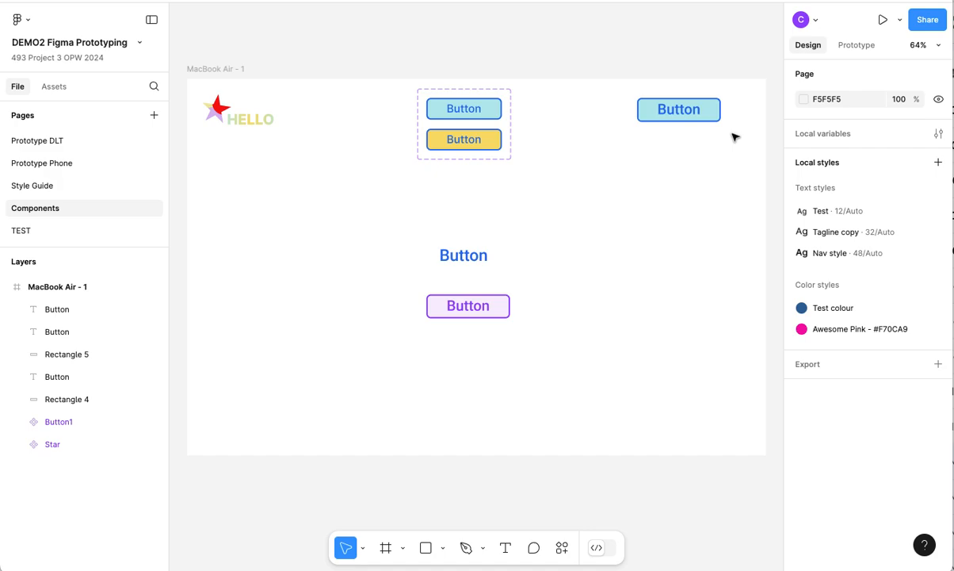
Create a single component from the standalone light blue rectangle and its label, and name it Button2.
left_click_drag(738, 132, 625, 92)
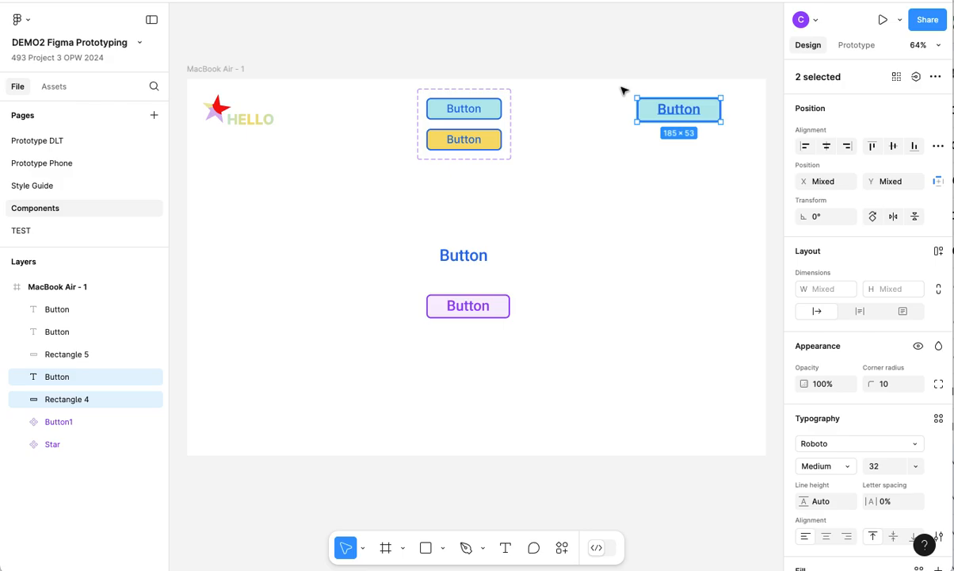
right_click(672, 113)
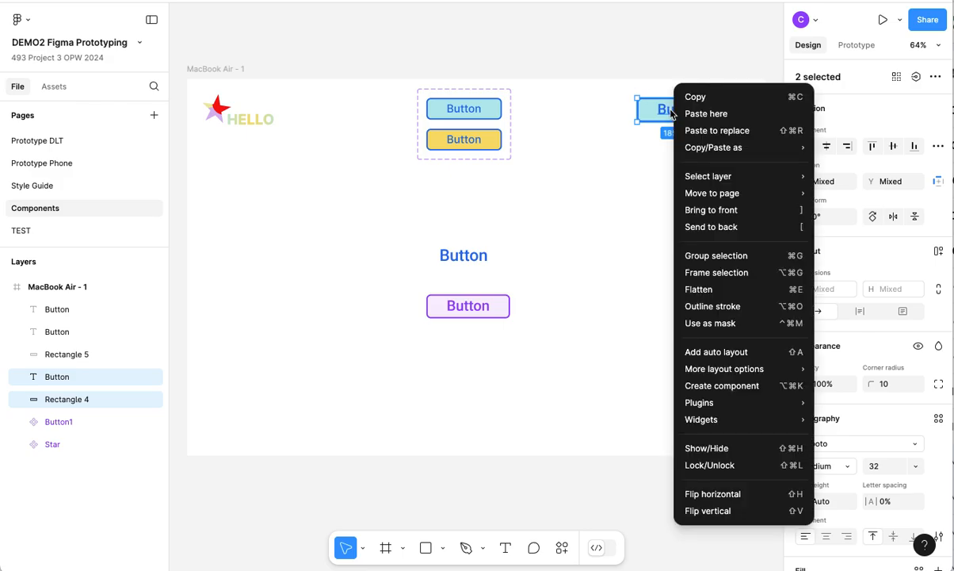
left_click(720, 386)
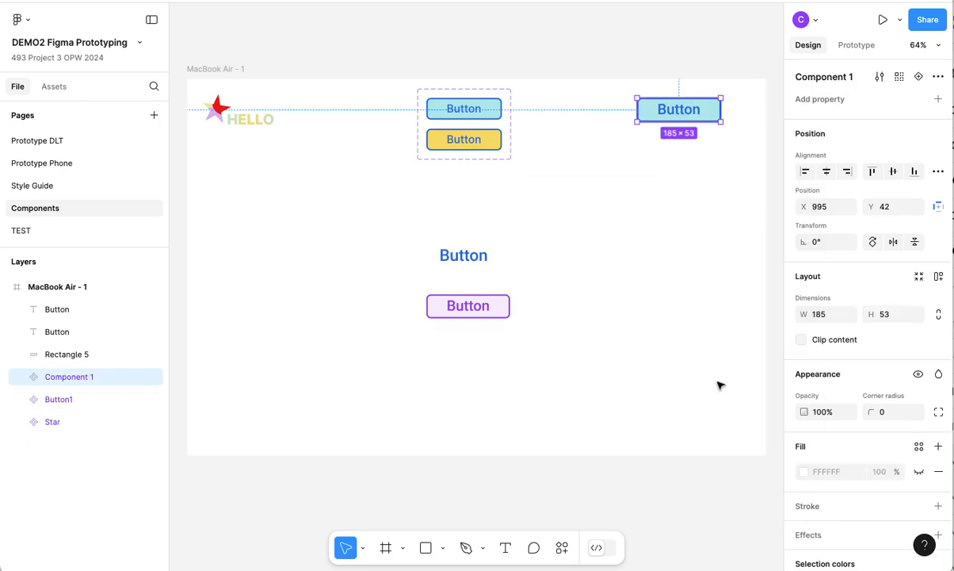
double_click(826, 77)
type("Button2")
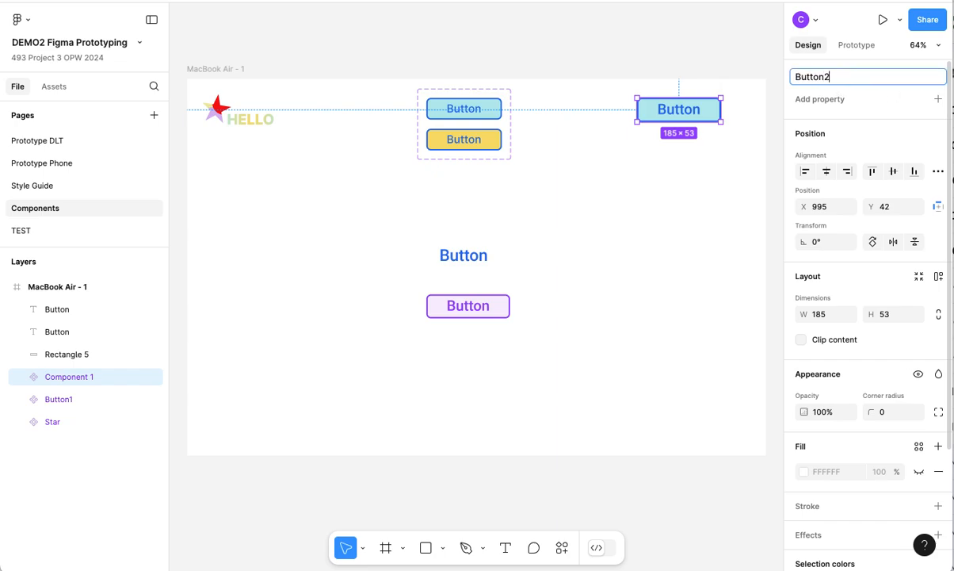
key("Return")
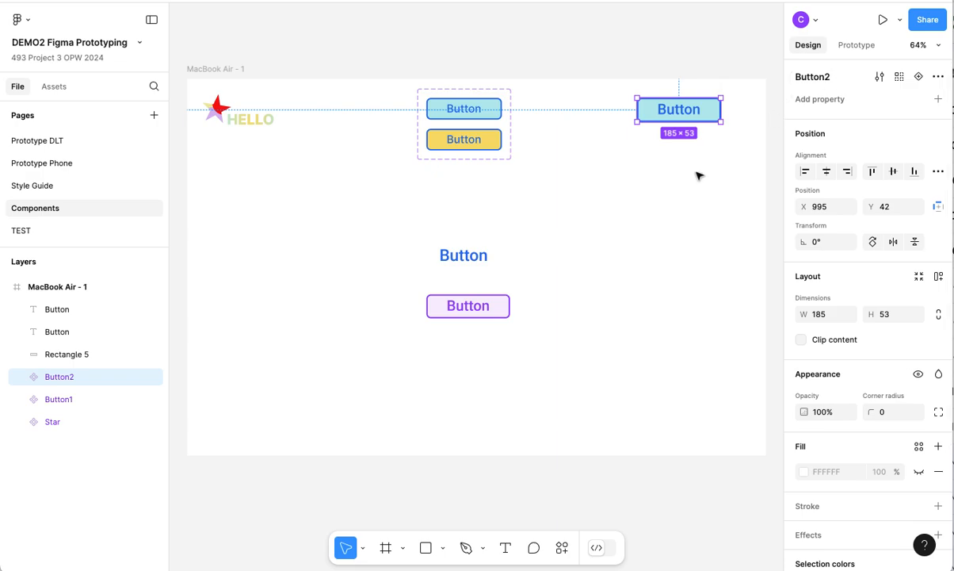
Add a variant property to Button2 and create a second variant named Hover.
left_click(706, 164)
left_click(694, 120)
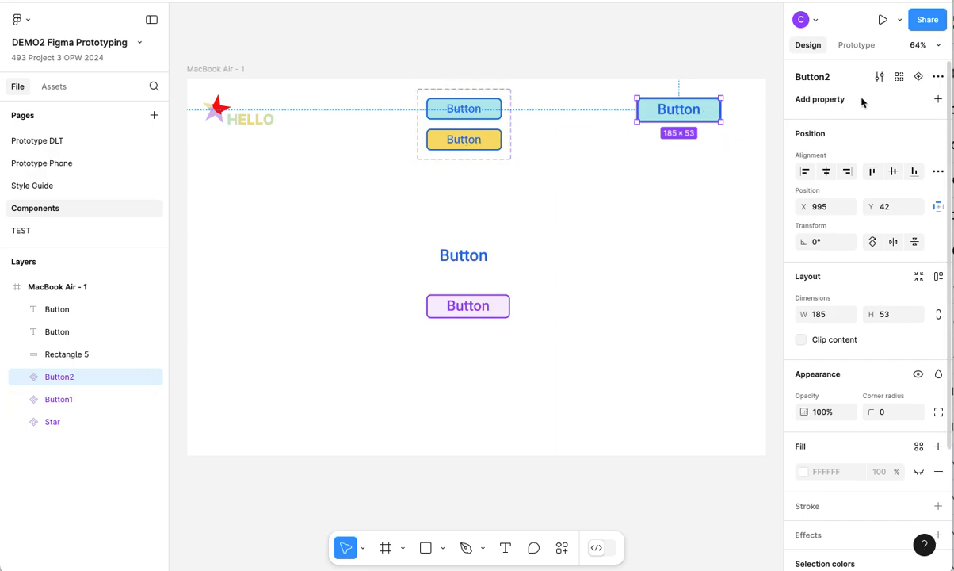
left_click(938, 100)
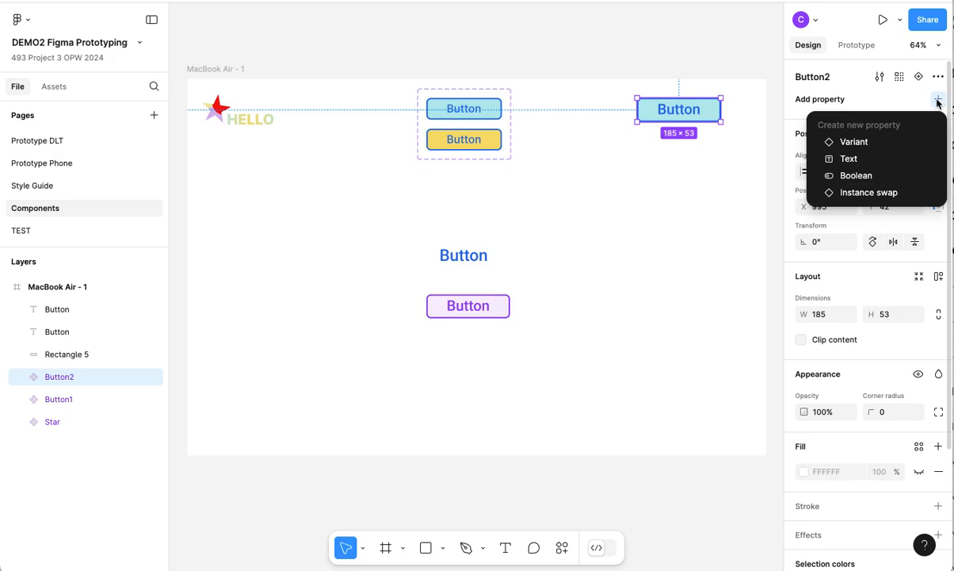
left_click(871, 144)
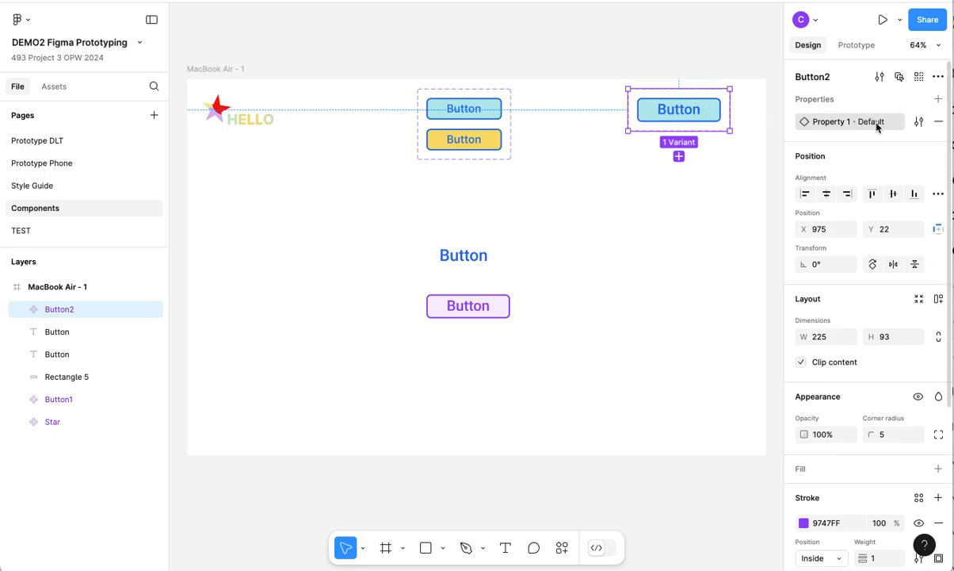
left_click(679, 156)
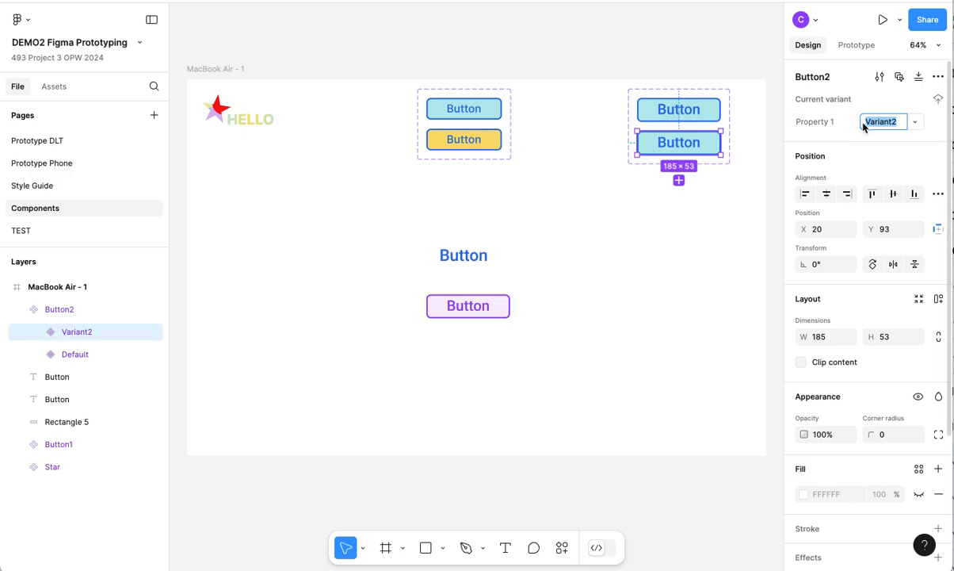
type("Hover")
key("Return")
Set the fill of the Hover variant's rectangle to the page's blue, 246FEF.
double_click(716, 148)
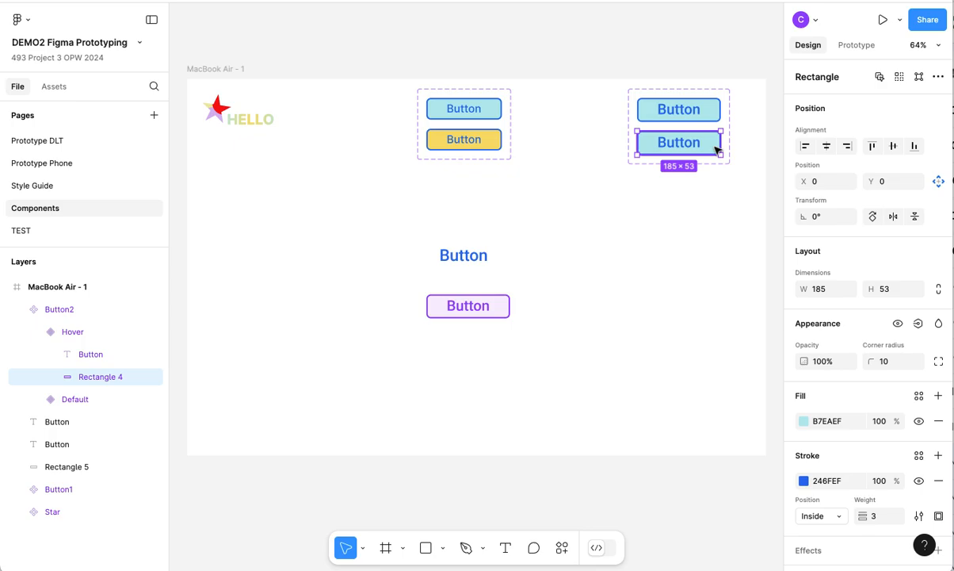
left_click(804, 423)
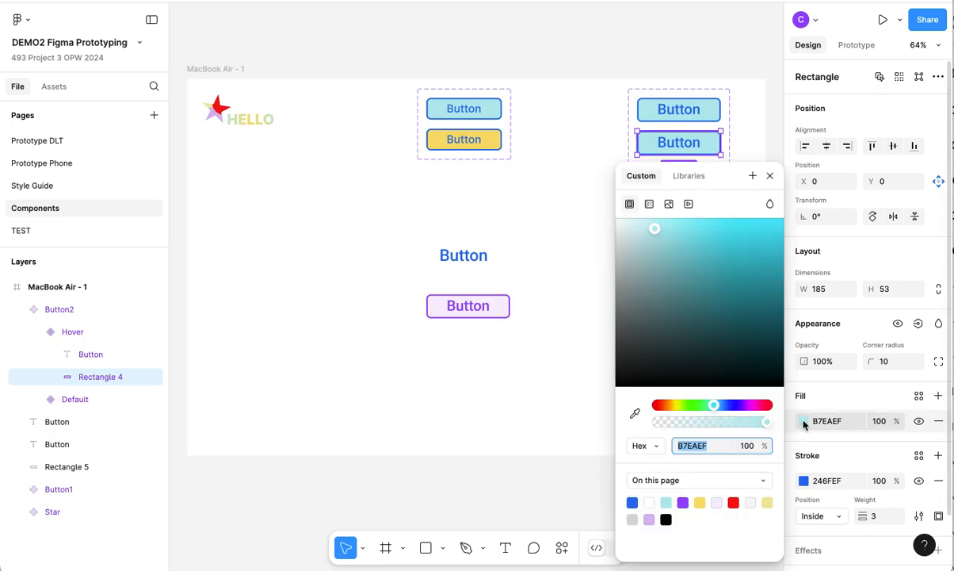
left_click(635, 501)
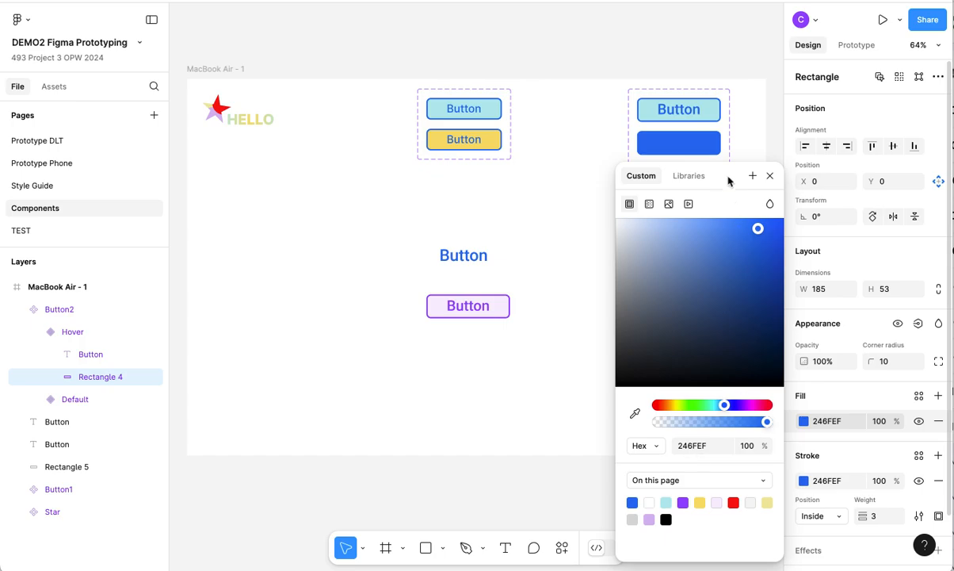
Set the Hover variant's label text fill to the page's light blue, B7EAEF.
double_click(678, 146)
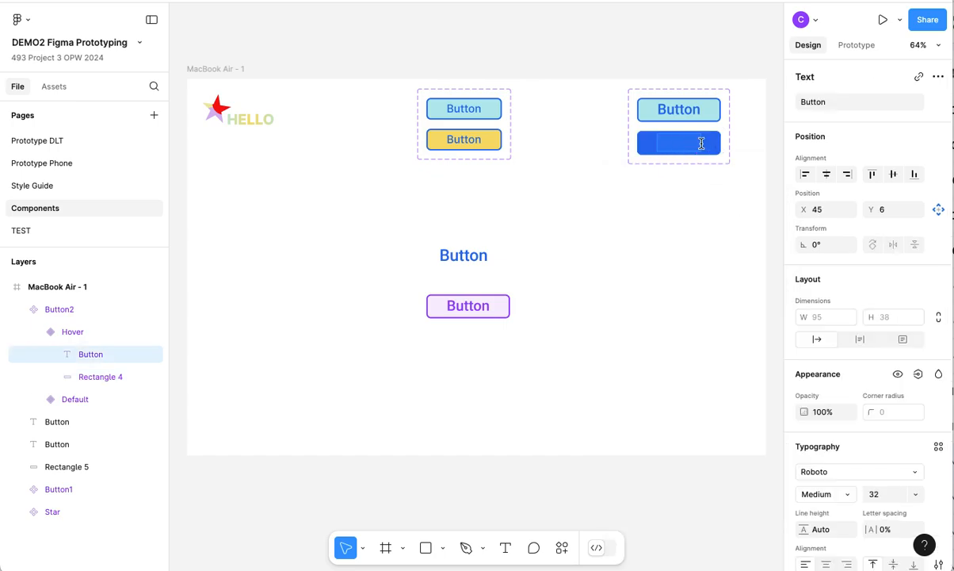
scroll(828, 476, "down", 5)
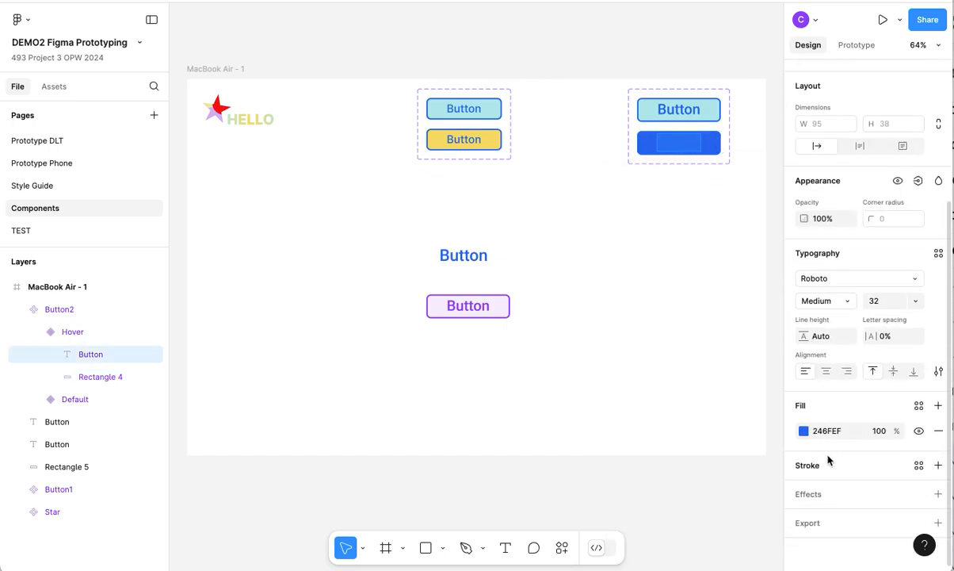
left_click(803, 430)
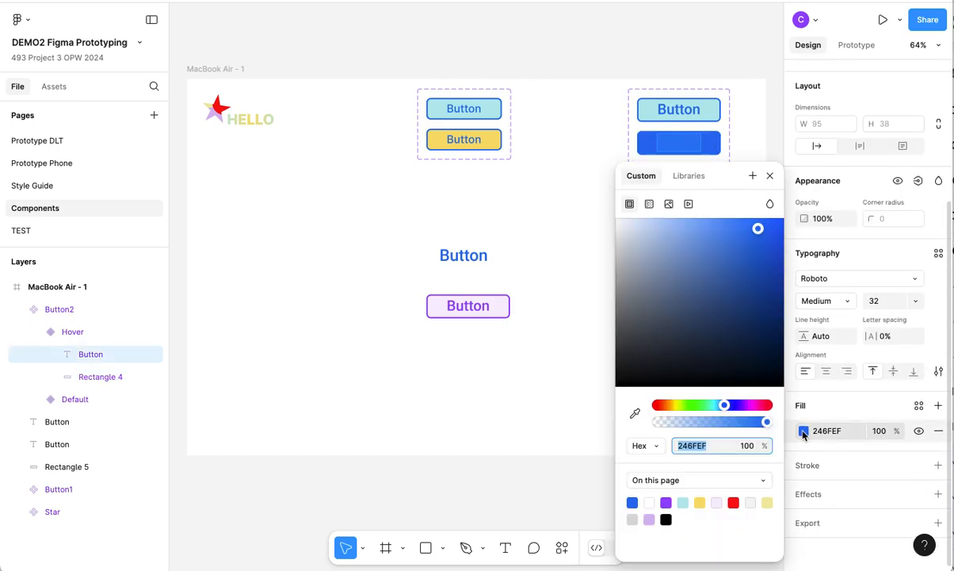
left_click(684, 501)
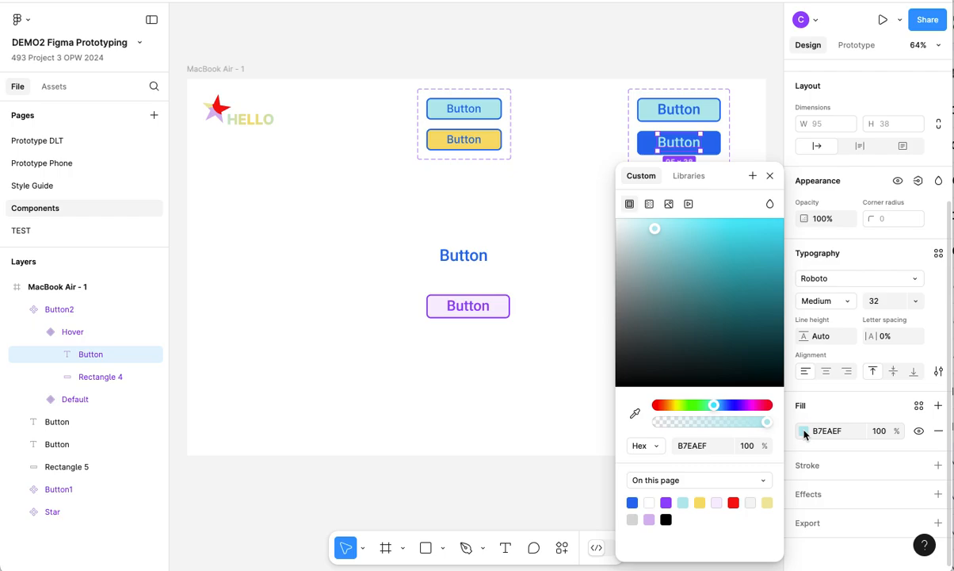
Set the stroke of the Hover variant's rectangle to the page's light blue.
left_click(771, 176)
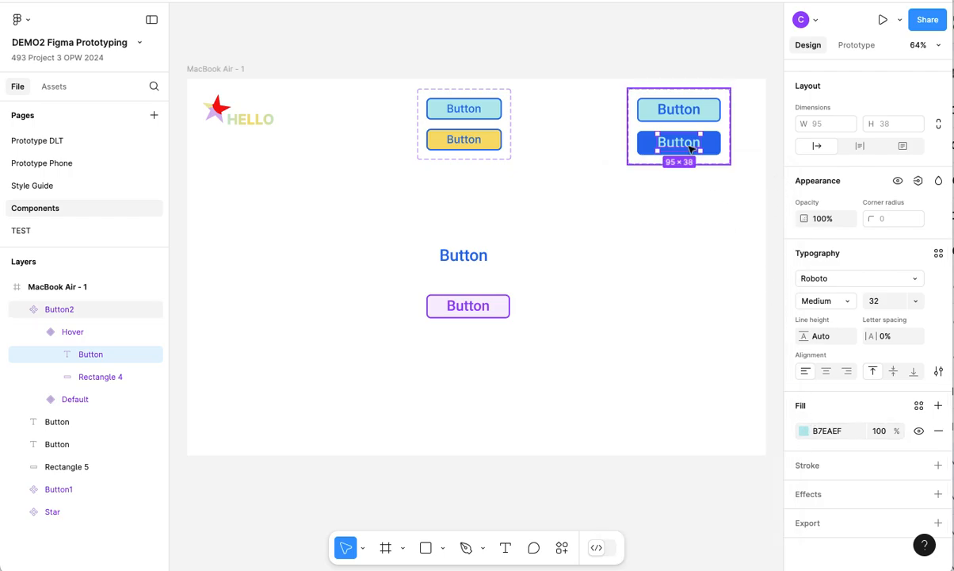
left_click(716, 146)
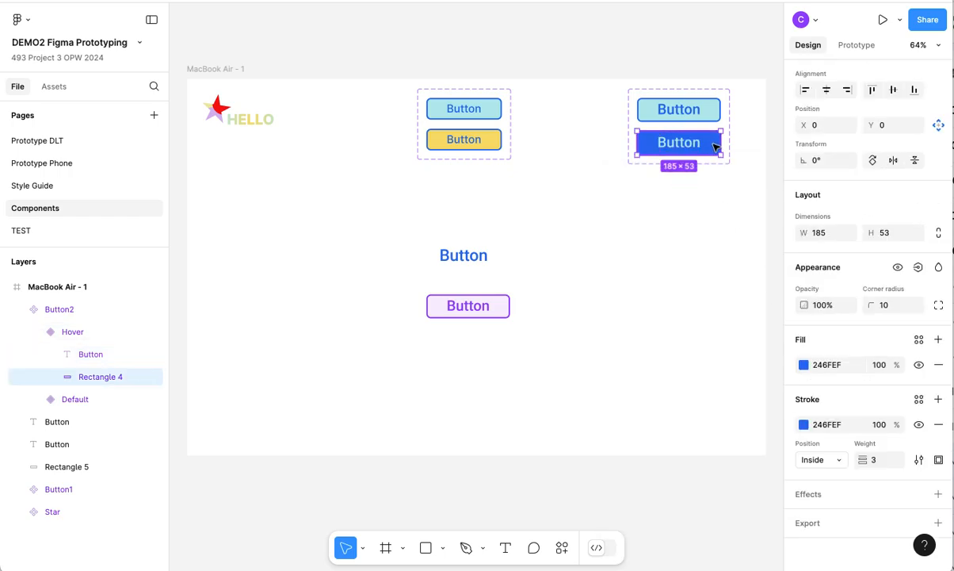
left_click(805, 426)
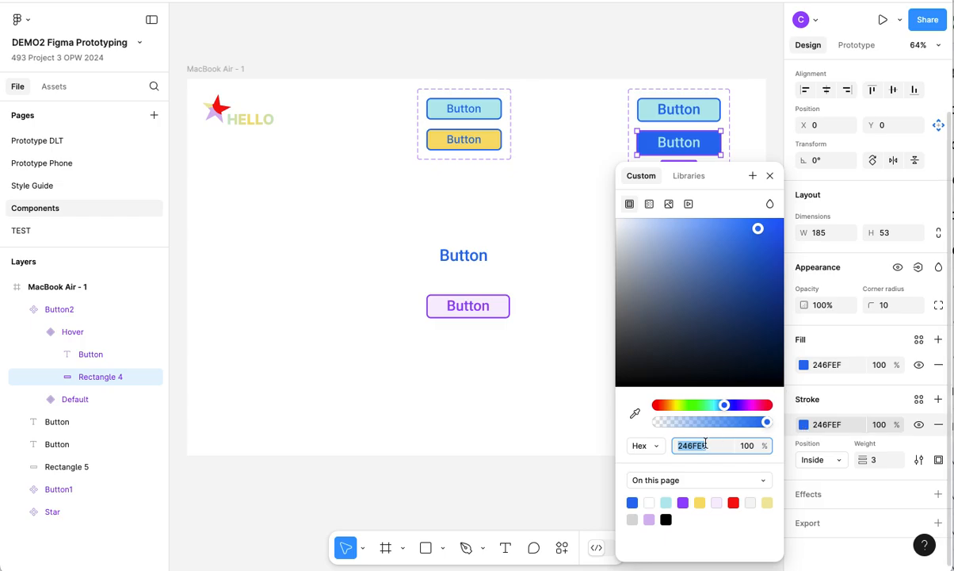
left_click(518, 418)
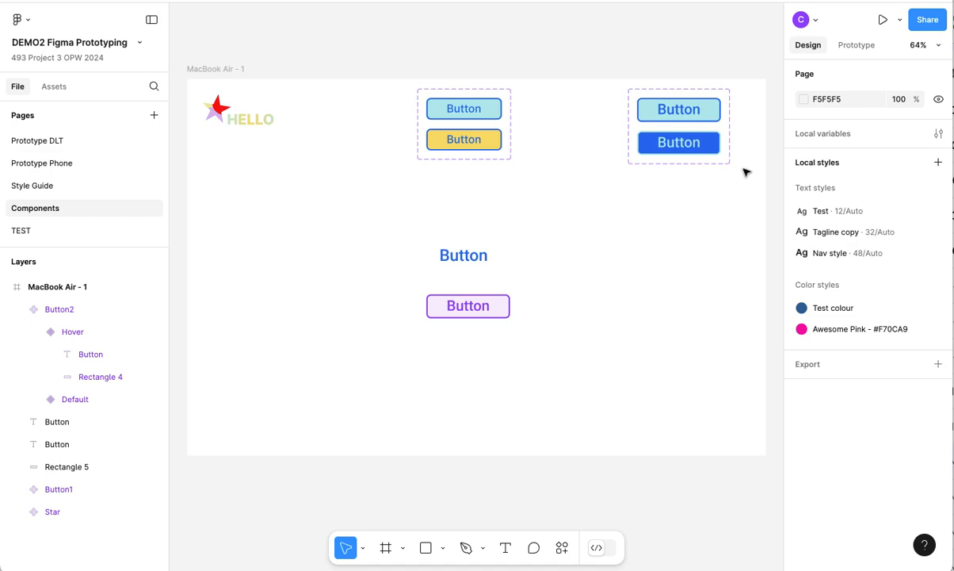
Add a prototype interaction from Button2's Default variant to its Hover variant.
left_click(708, 121)
left_click(705, 120)
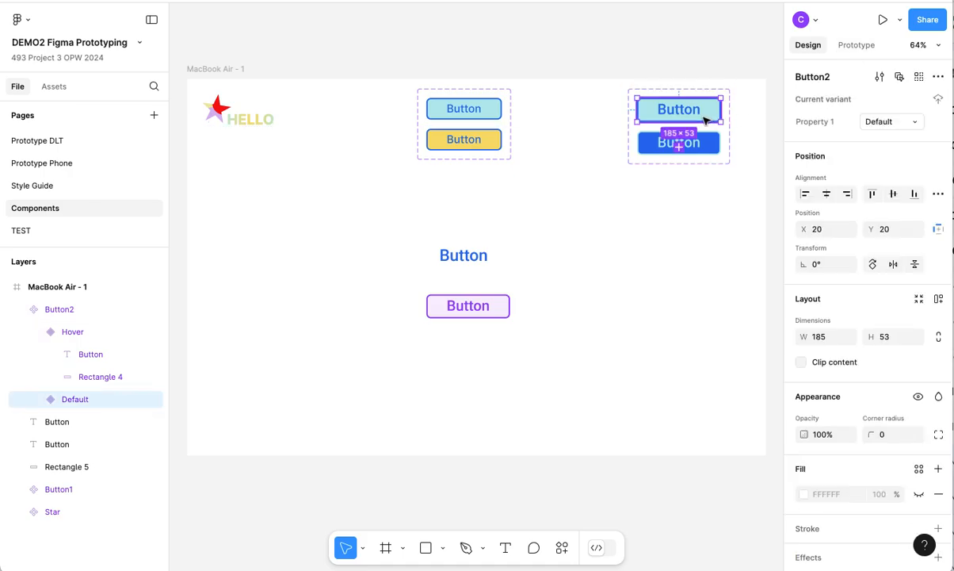
left_click(847, 45)
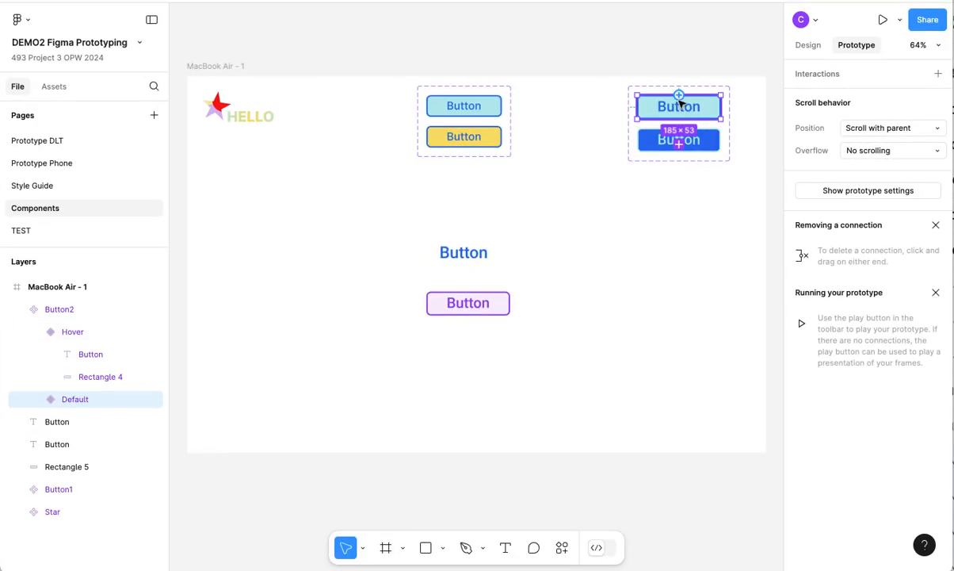
key("shift+0")
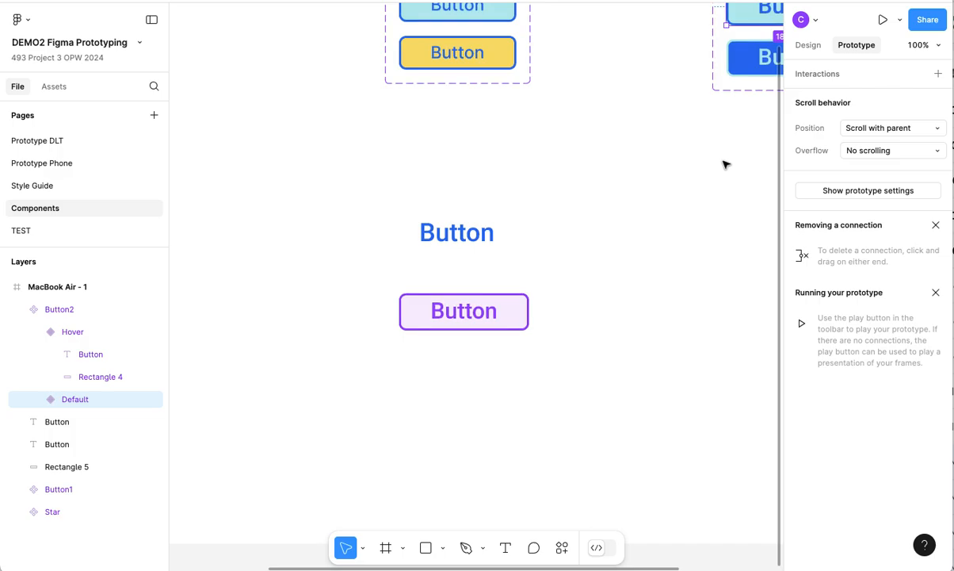
left_click_drag(700, 156, 518, 298)
left_click_drag(697, 186, 468, 414)
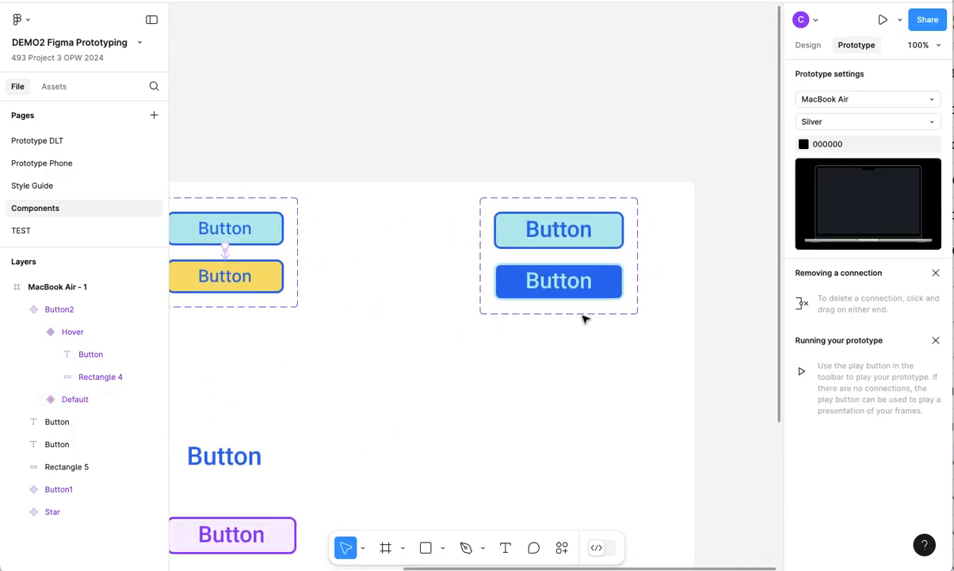
left_click(561, 221)
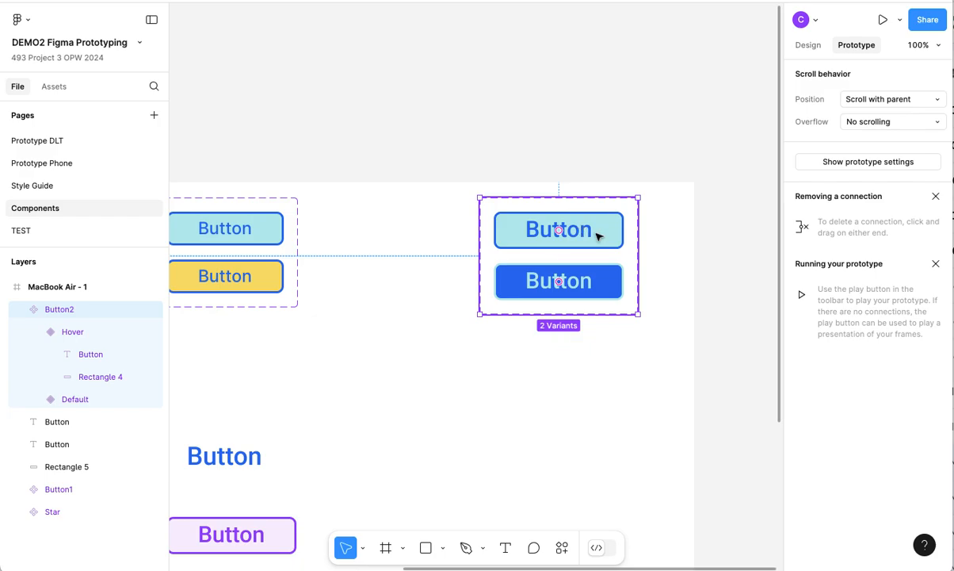
left_click(563, 226)
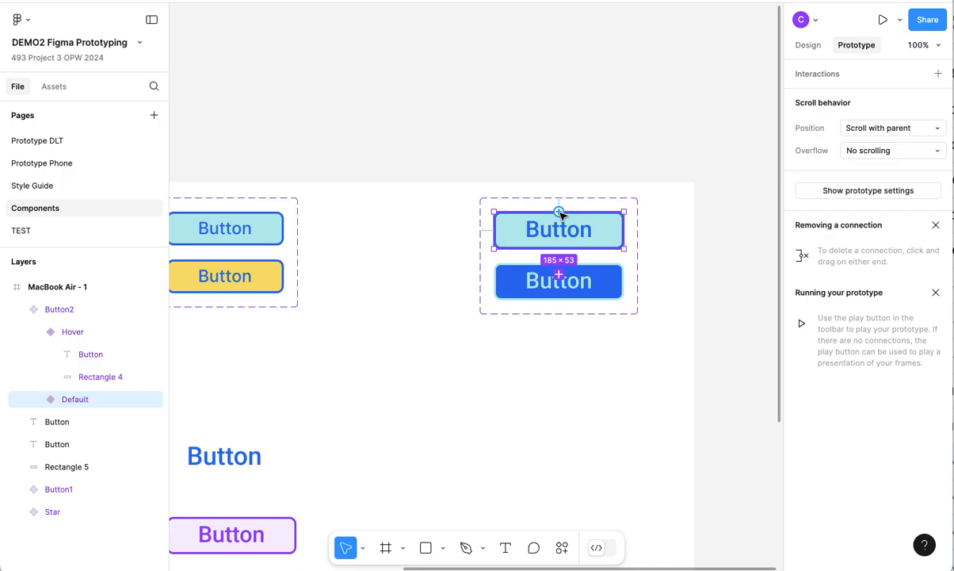
key("ctrl+plus")
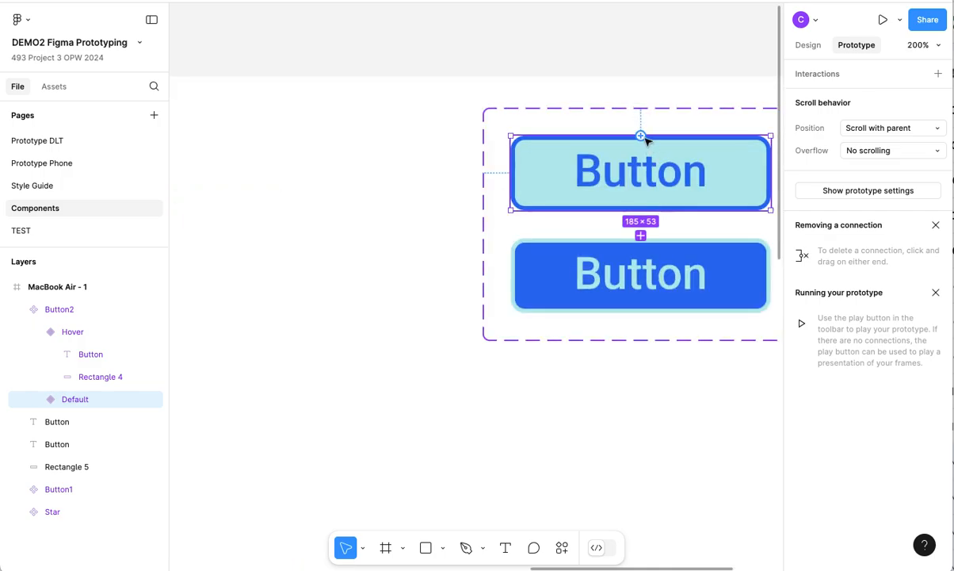
mouse_move(642, 135)
left_mouse_down()
mouse_move(656, 124)
mouse_move(686, 123)
mouse_move(647, 122)
mouse_move(668, 168)
mouse_move(639, 171)
left_mouse_up()
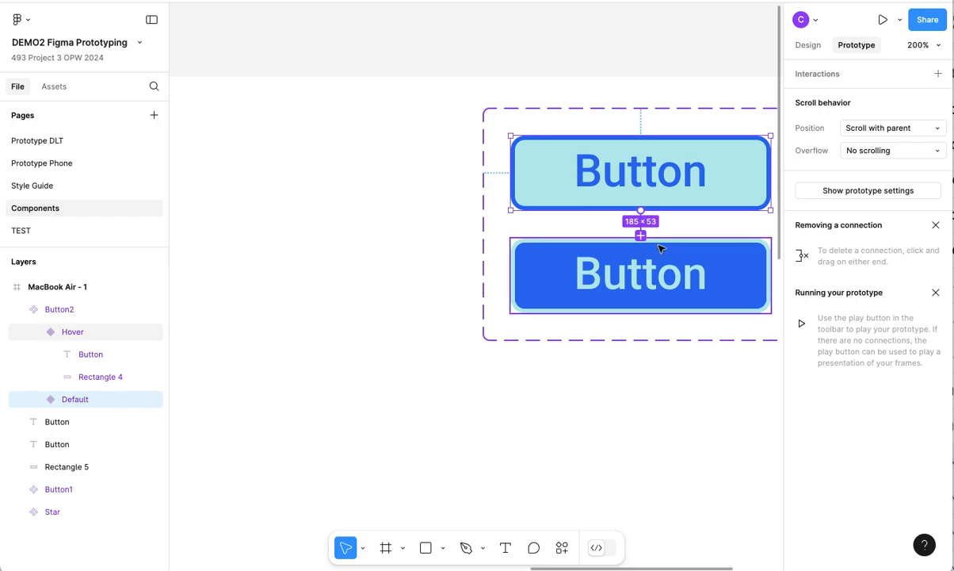
left_click_drag(660, 248, 661, 248)
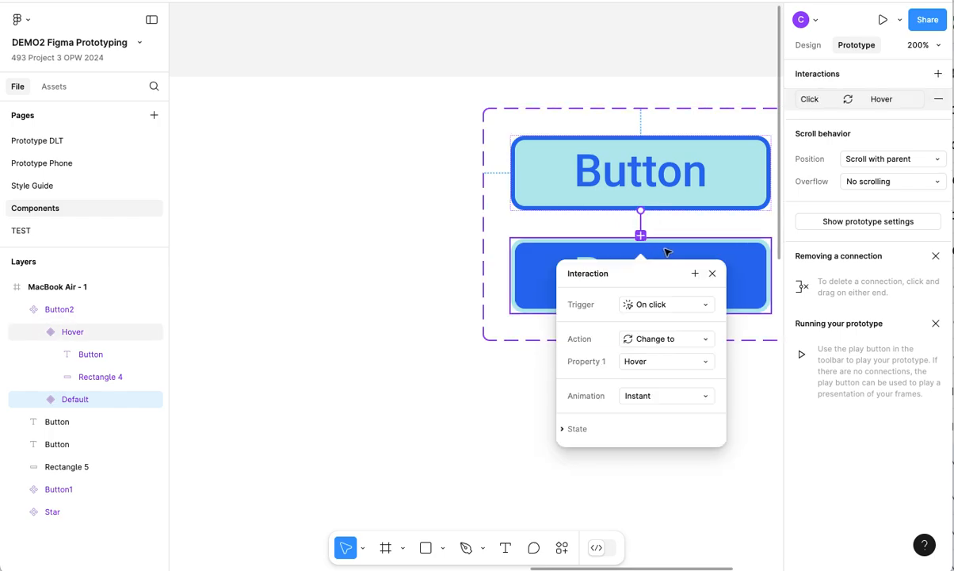
Set the interaction's trigger to While hovering, keeping the Change to action for Hover and the Instant animation.
left_click(707, 306)
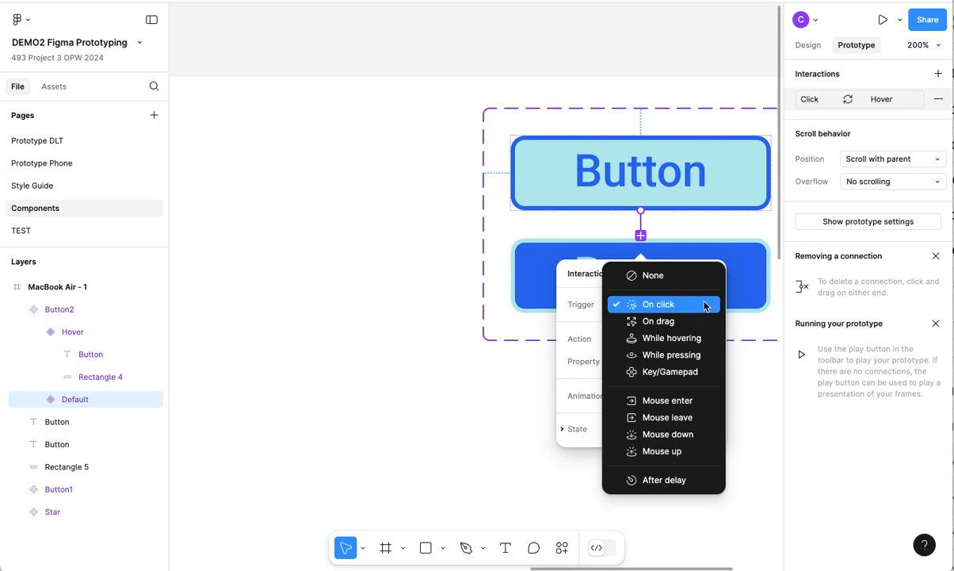
left_click(658, 339)
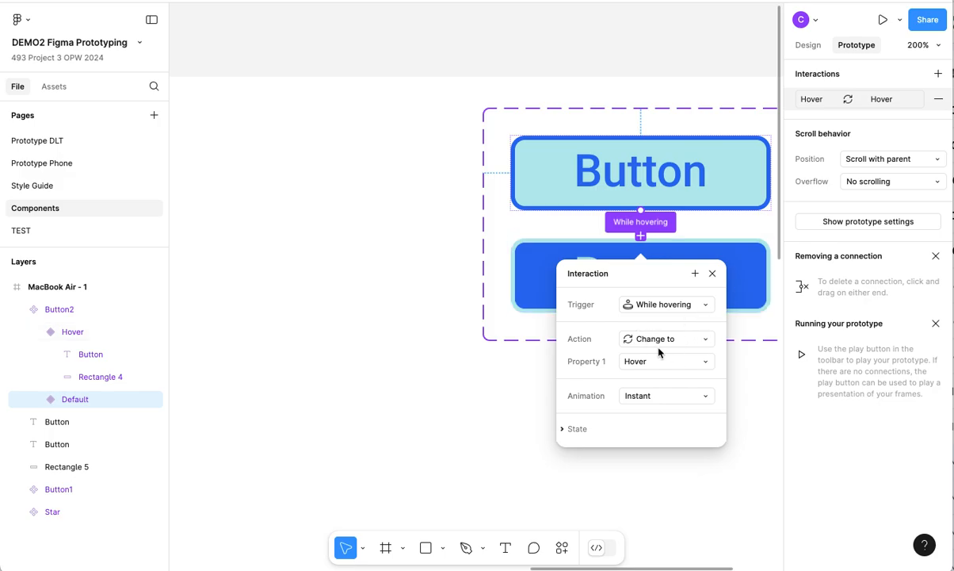
left_click(706, 399)
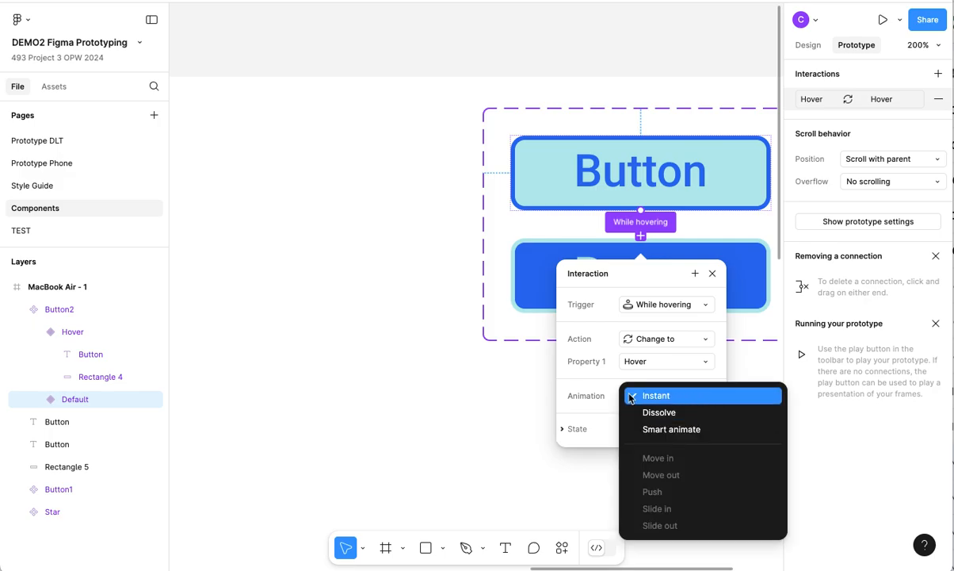
left_click(596, 391)
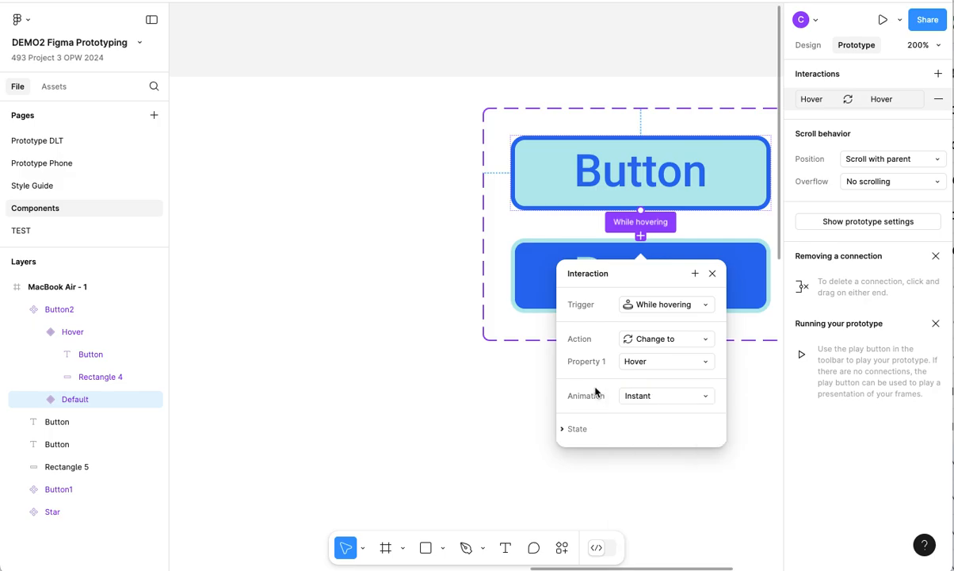
left_click(712, 275)
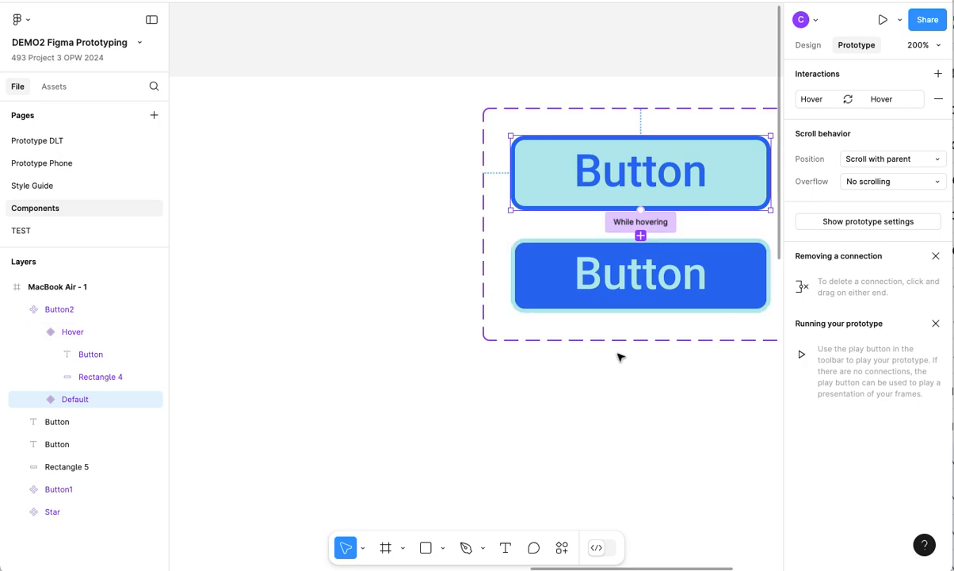
key("shift+0")
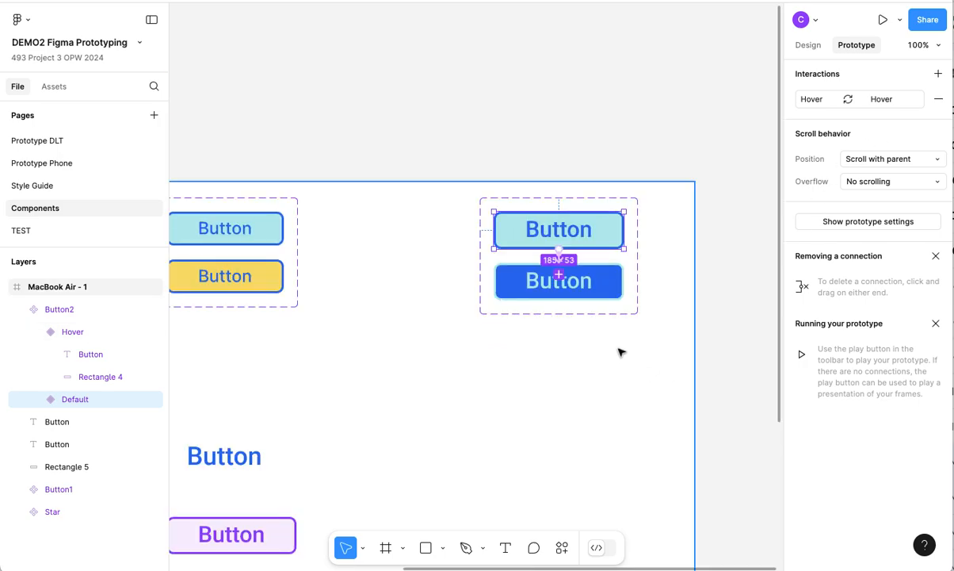
left_click_drag(505, 383, 635, 313)
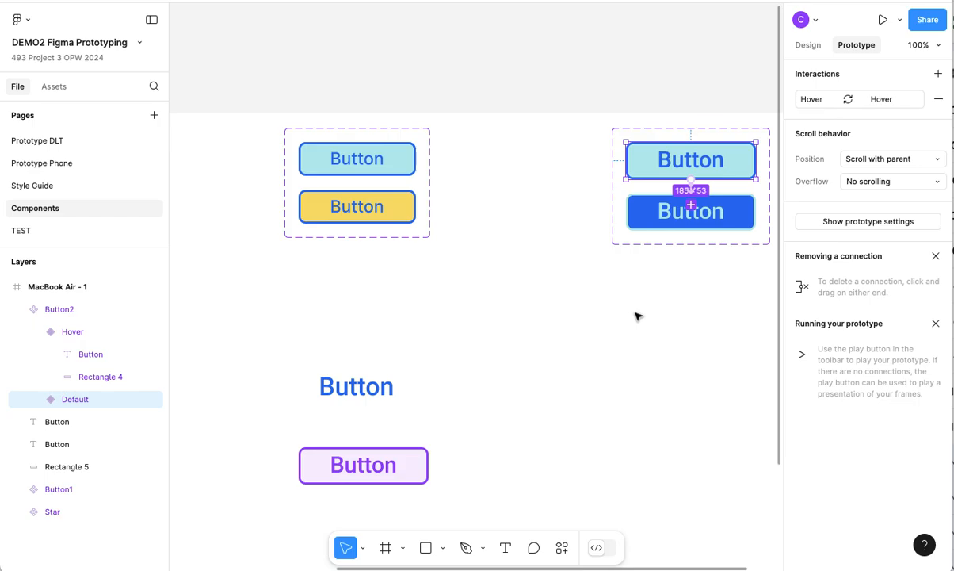
key("minus")
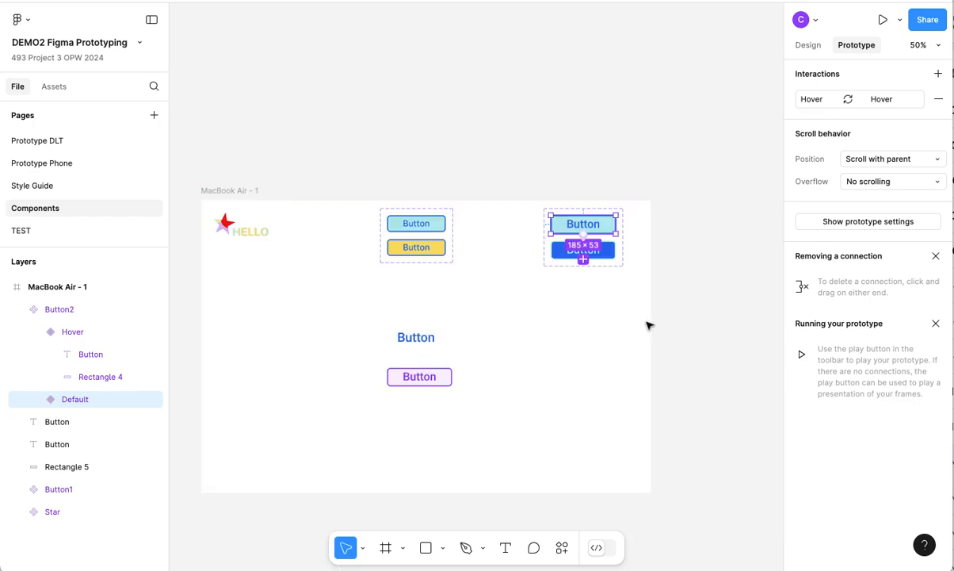
left_click(563, 305)
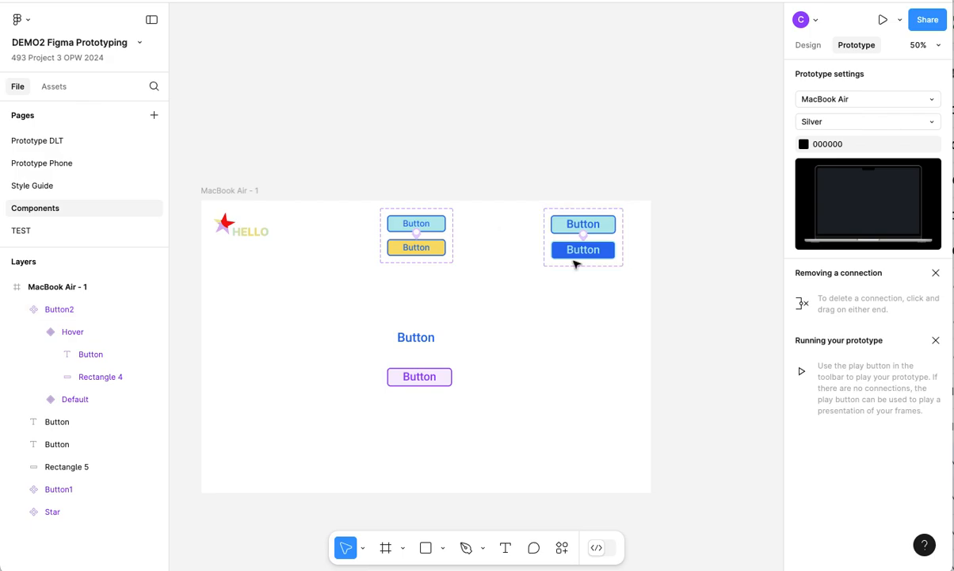
left_click(882, 21)
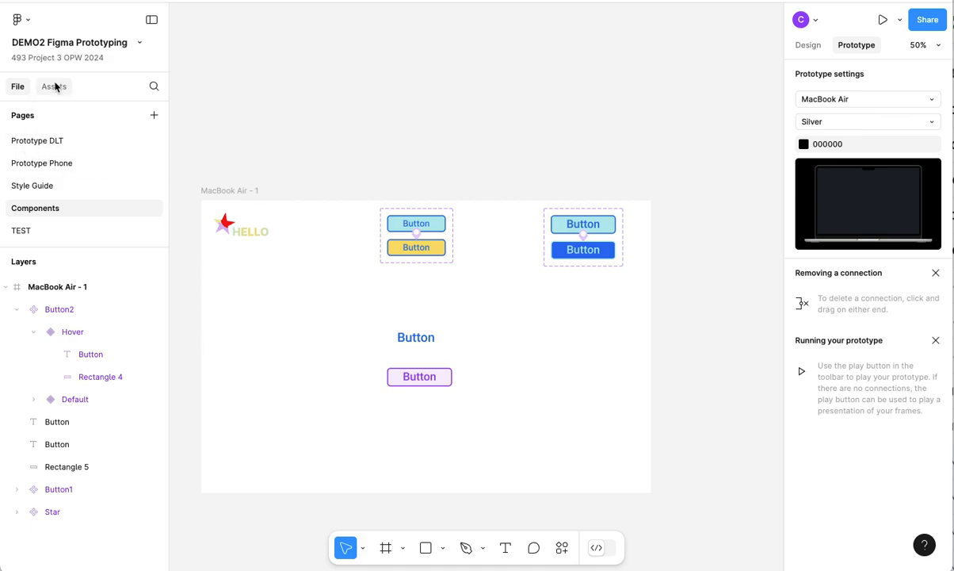
Place a Button2 instance in the upper-left area of the TEST page's MacBook Air frame and start the prototype preview.
left_click(22, 232)
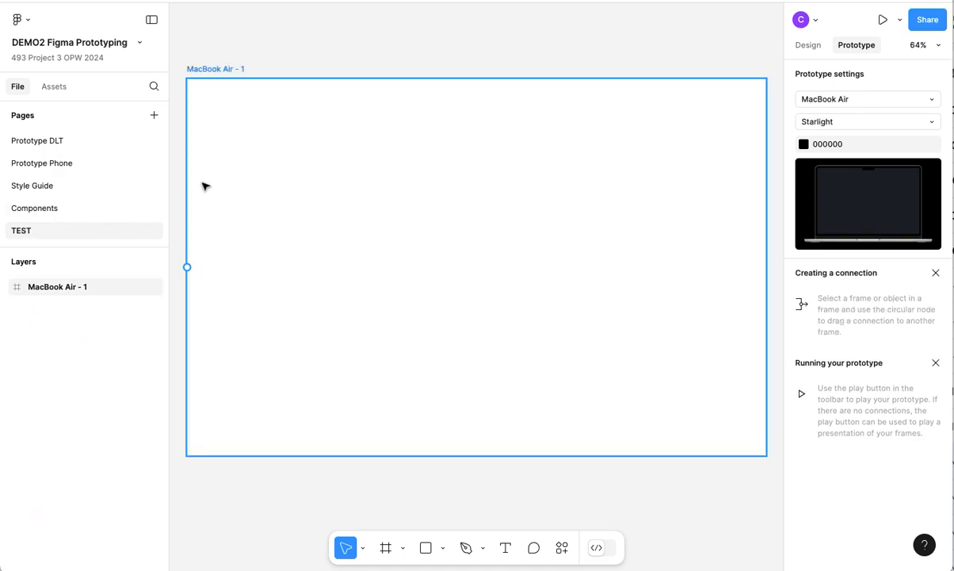
left_click(57, 87)
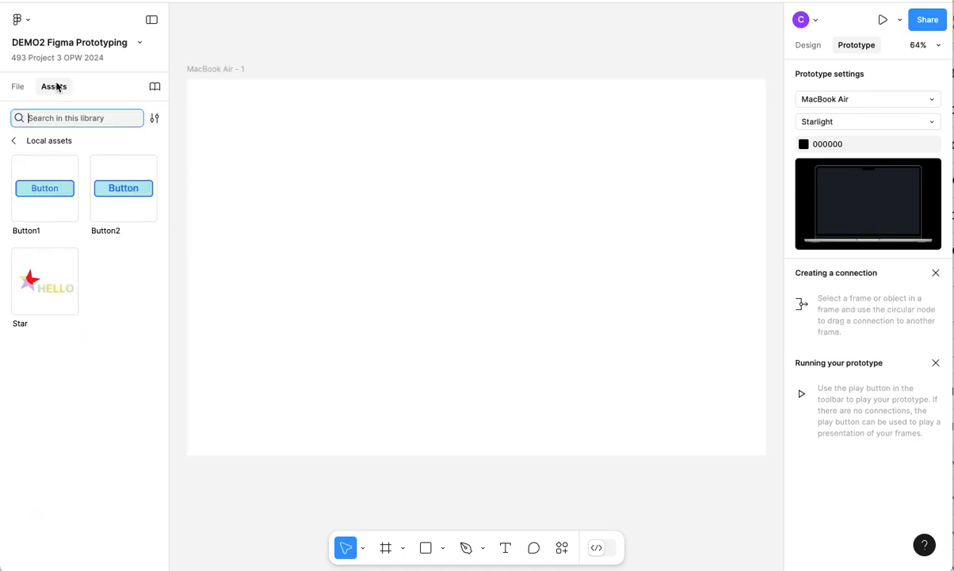
left_click_drag(125, 193, 286, 134)
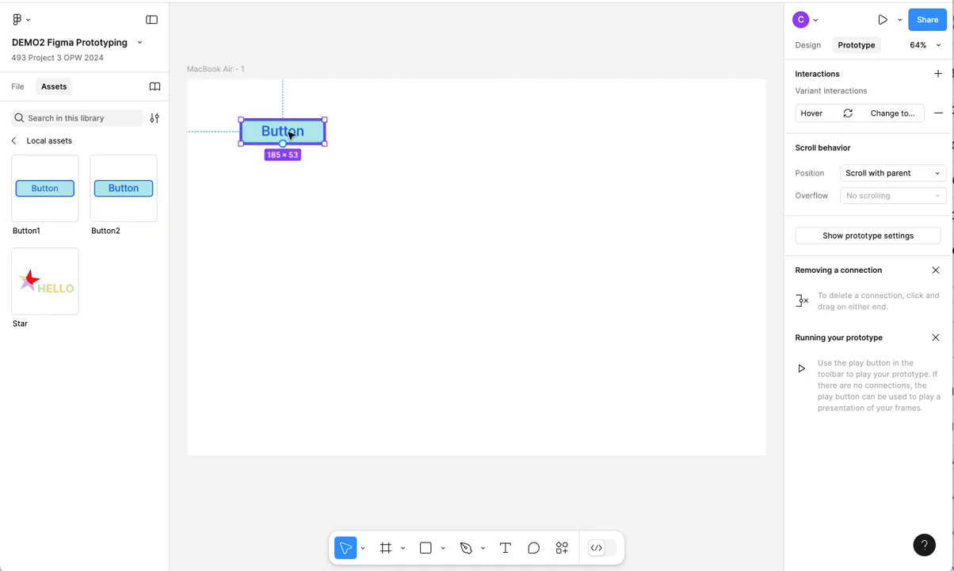
left_click(880, 20)
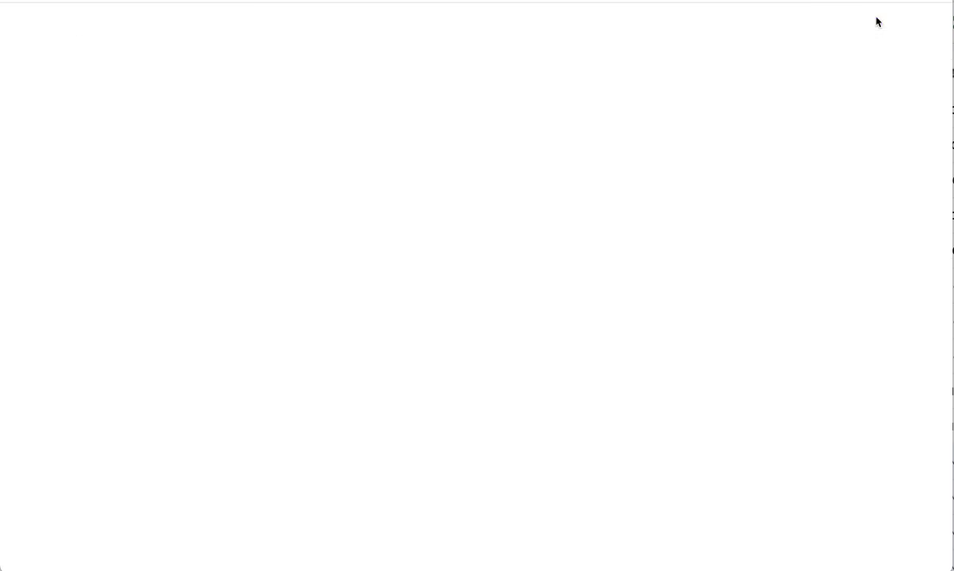